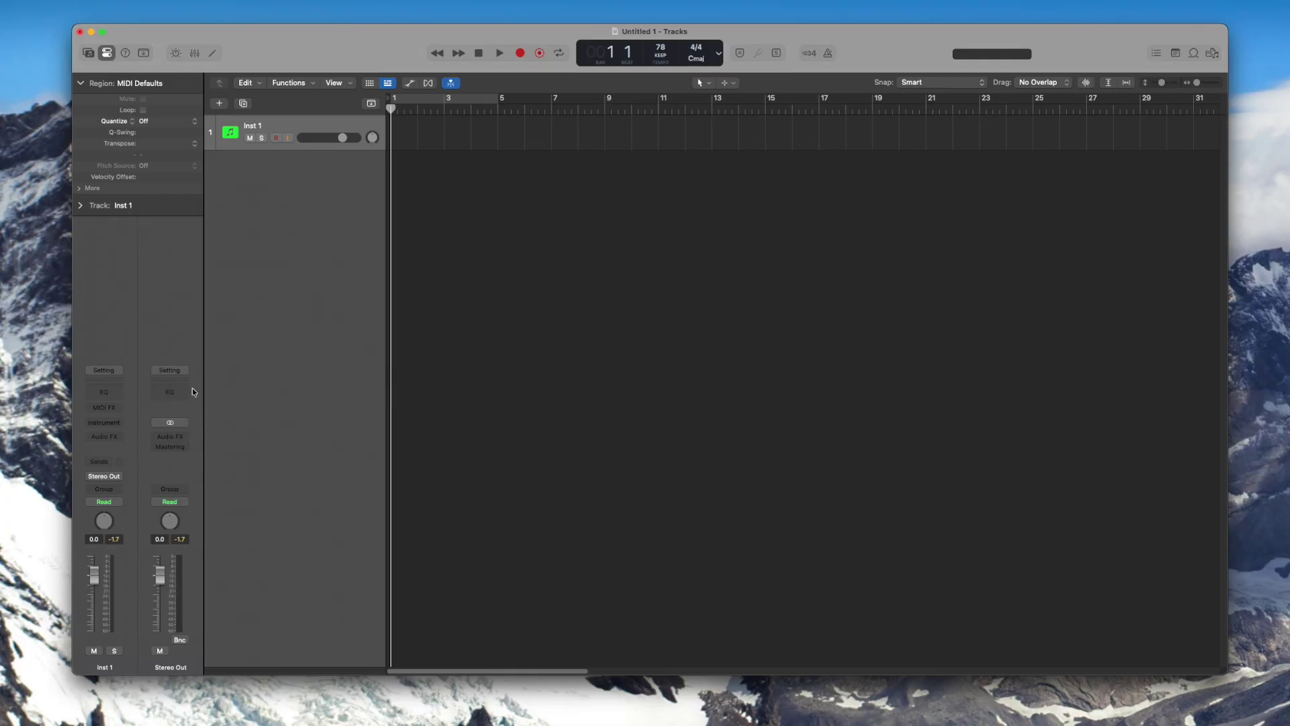
- Insert Higher Plane Software's SpaceWalk as a MIDI effect on Inst 1, then reposition and enlarge its window
left_click(104, 408)
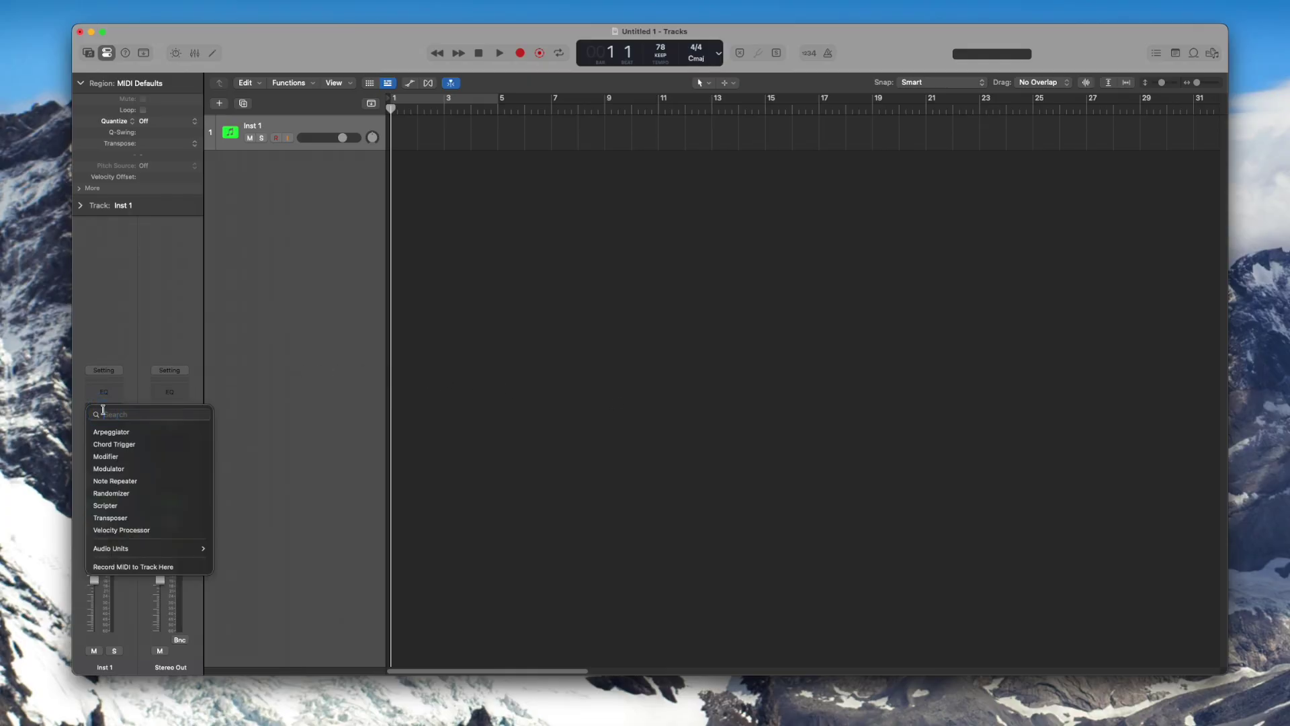
mouse_move(179, 552)
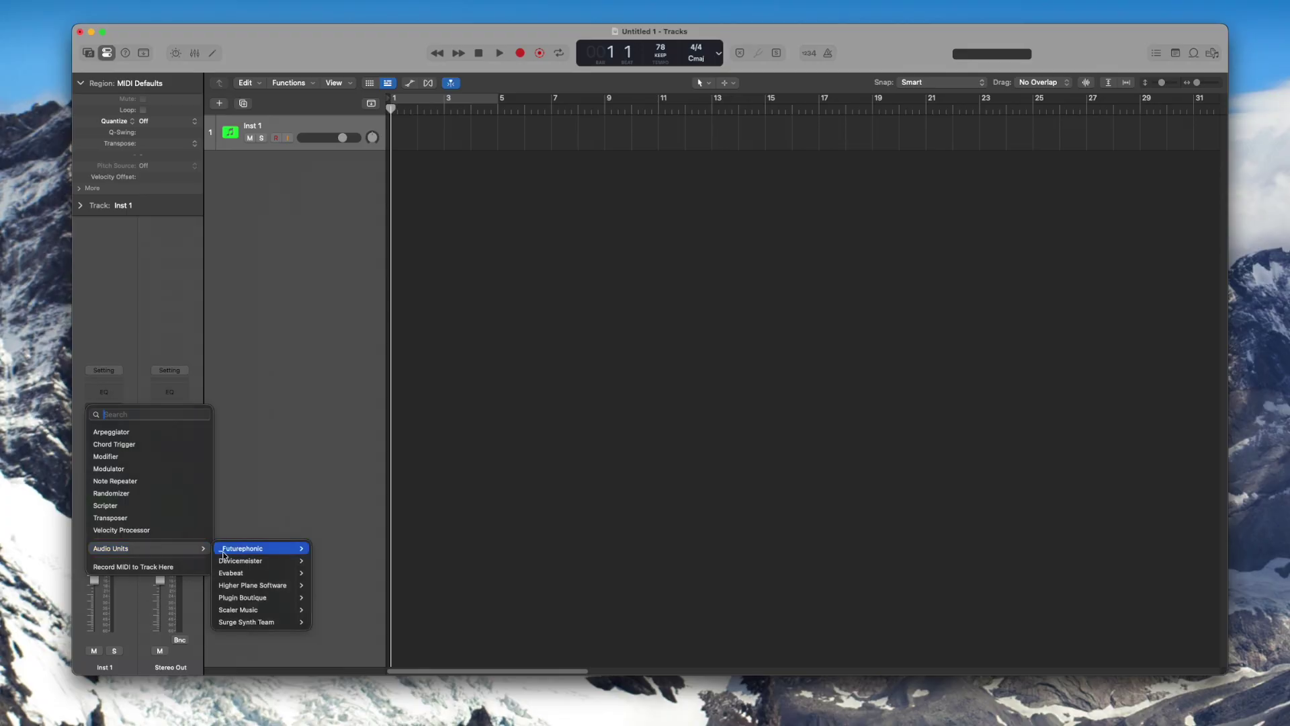
mouse_move(304, 590)
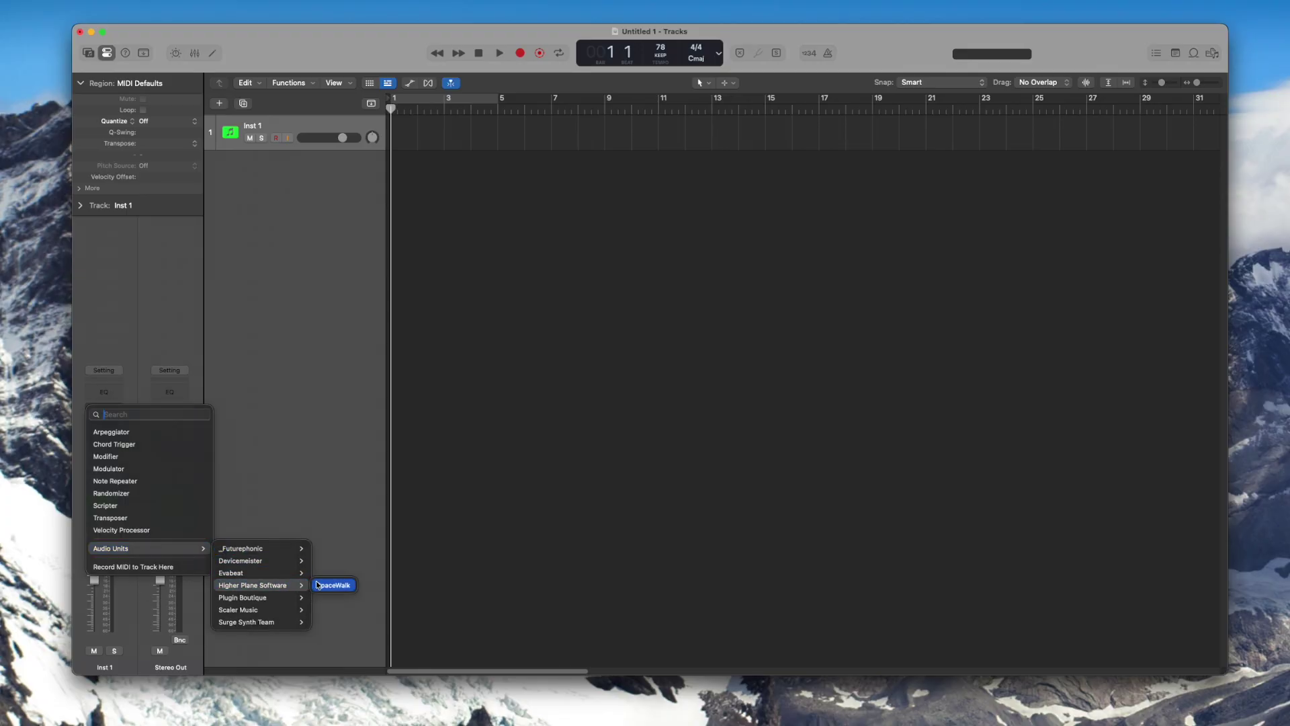
left_click(318, 585)
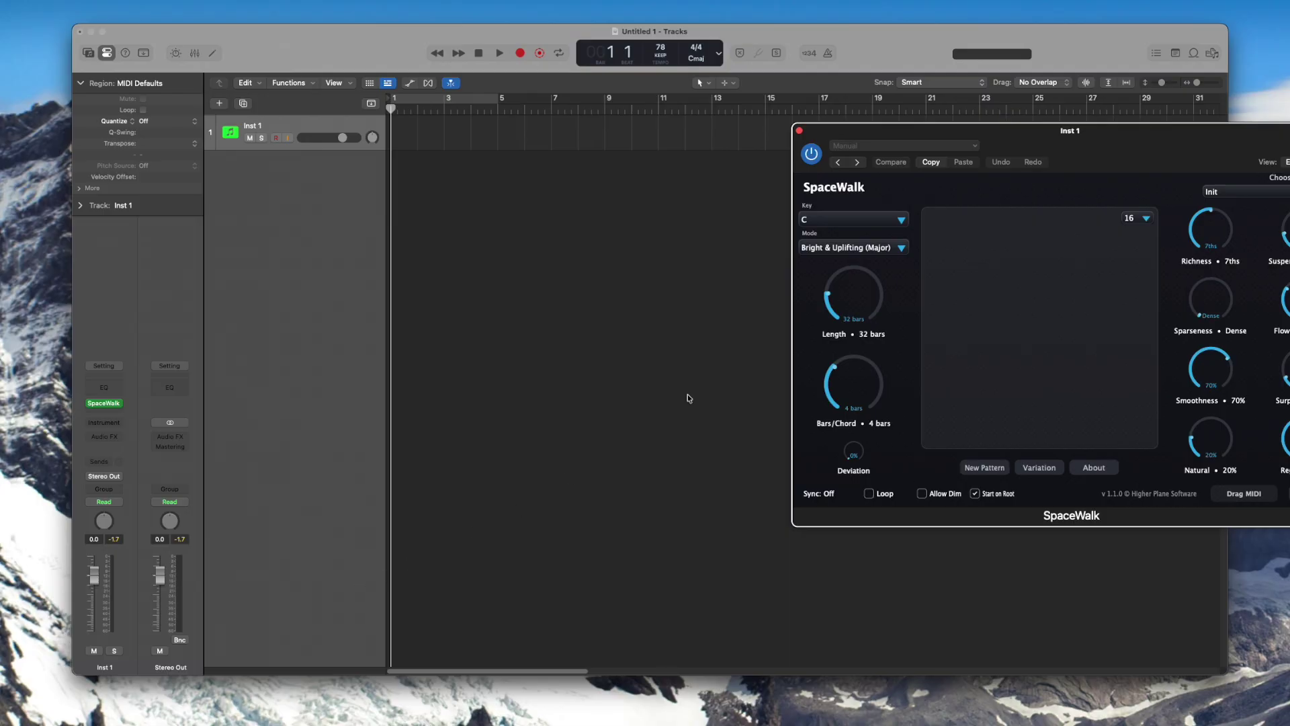
left_click_drag(981, 132, 487, 112)
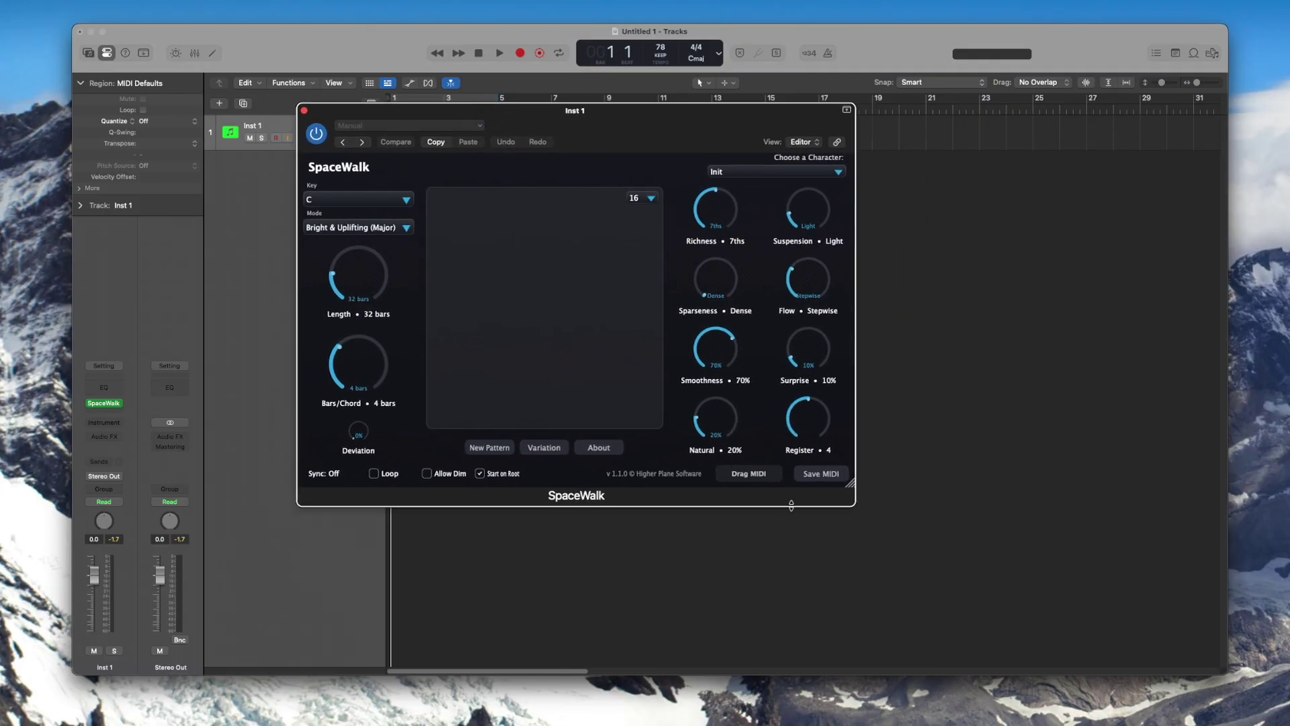
left_click_drag(849, 484, 998, 513)
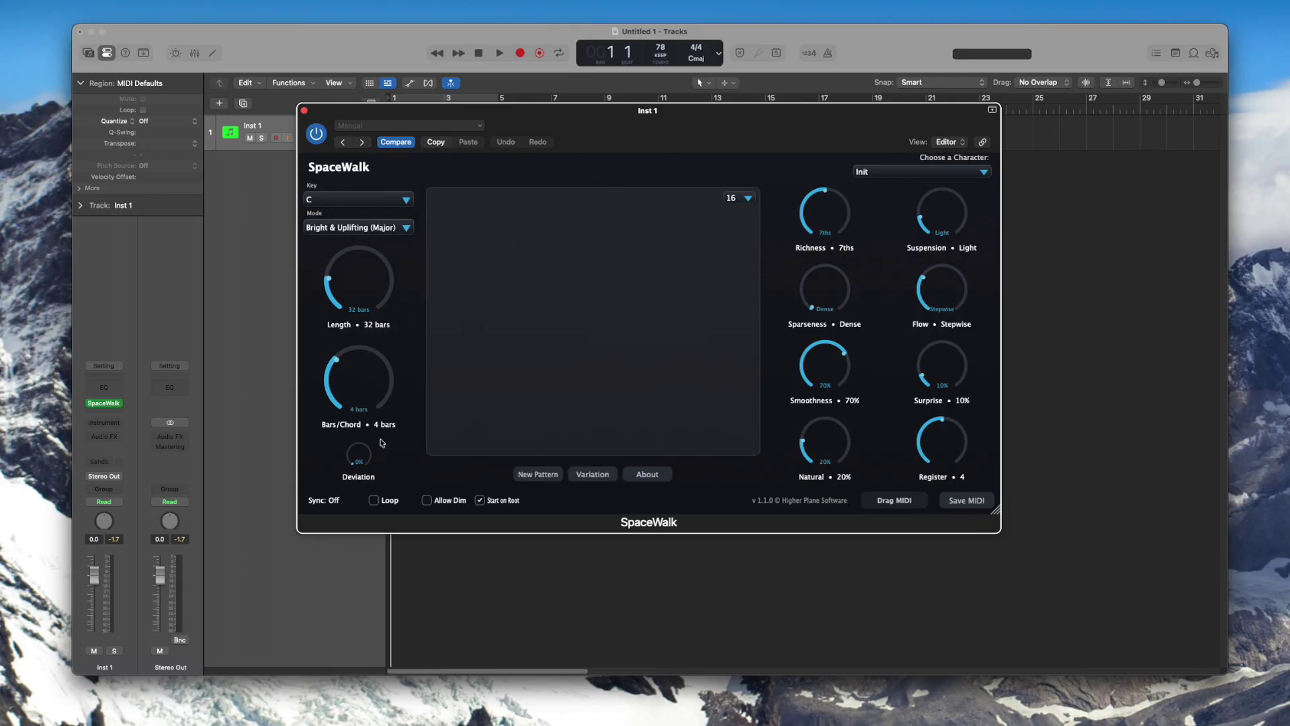
- Load Serum 2 as Inst 1's instrument and bring its window fully into view
left_click(105, 423)
mouse_move(134, 465)
left_click(230, 464)
left_click_drag(1017, 134, 564, 136)
- Load the PD Broken Promises preset from Ancient Technology 3, then close Serum 2
left_click(854, 183)
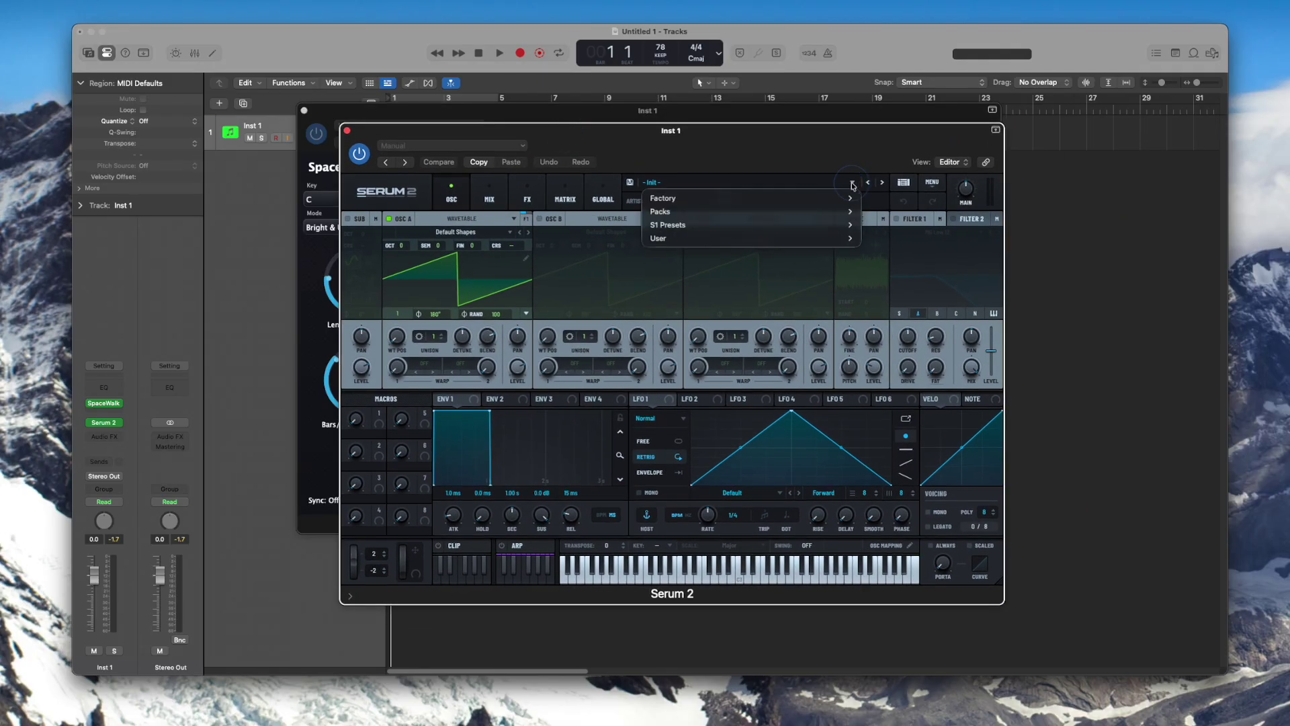
mouse_move(846, 211)
mouse_move(891, 211)
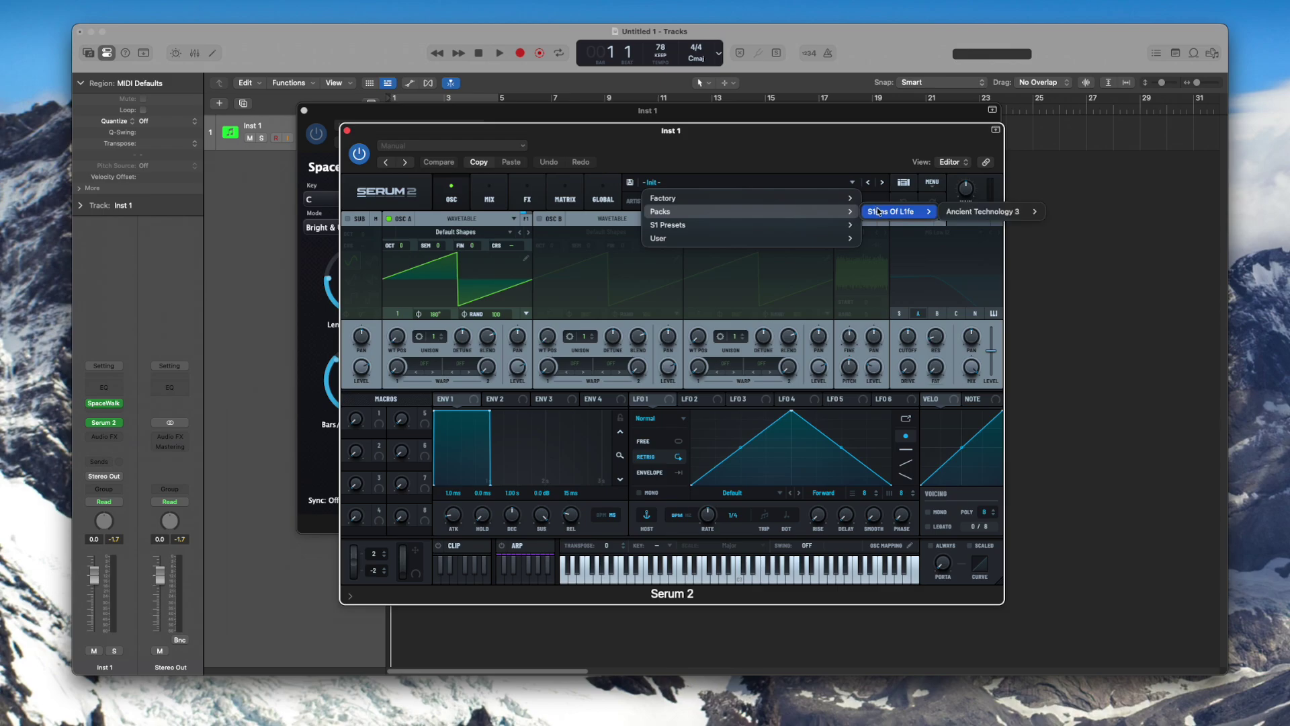
mouse_move(981, 211)
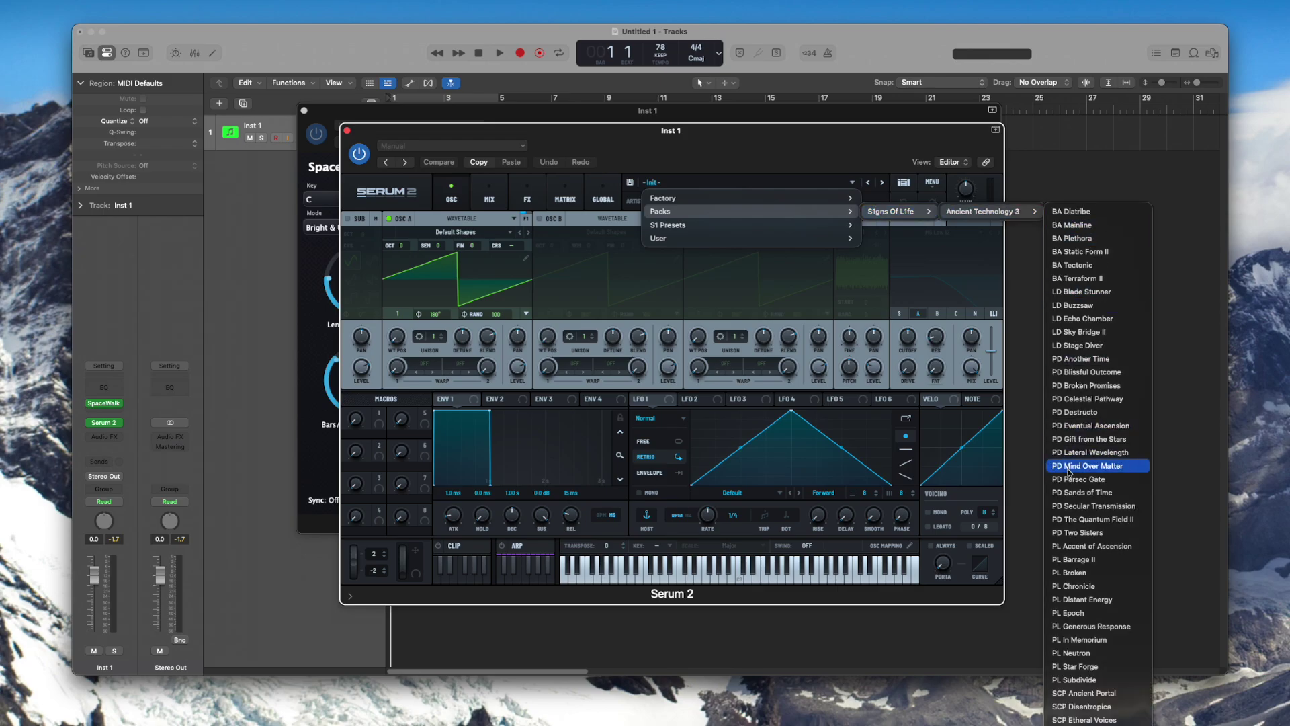
left_click(1083, 386)
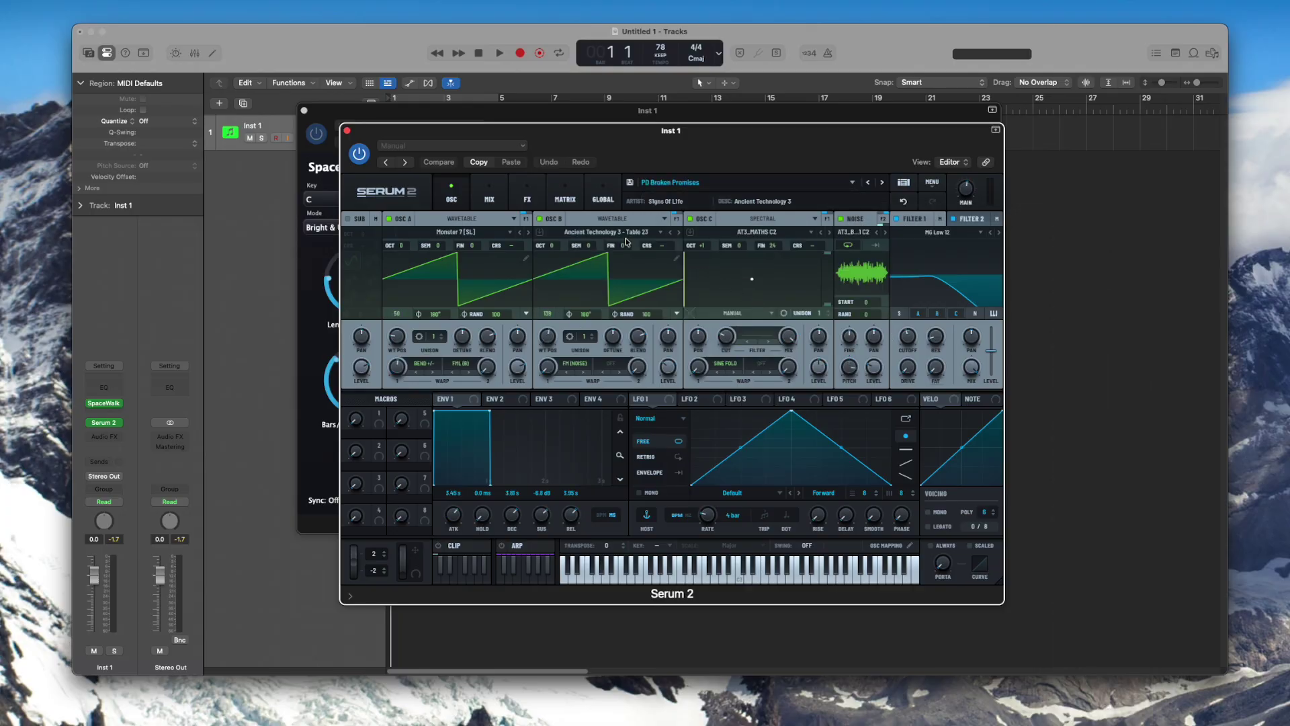
left_click(347, 131)
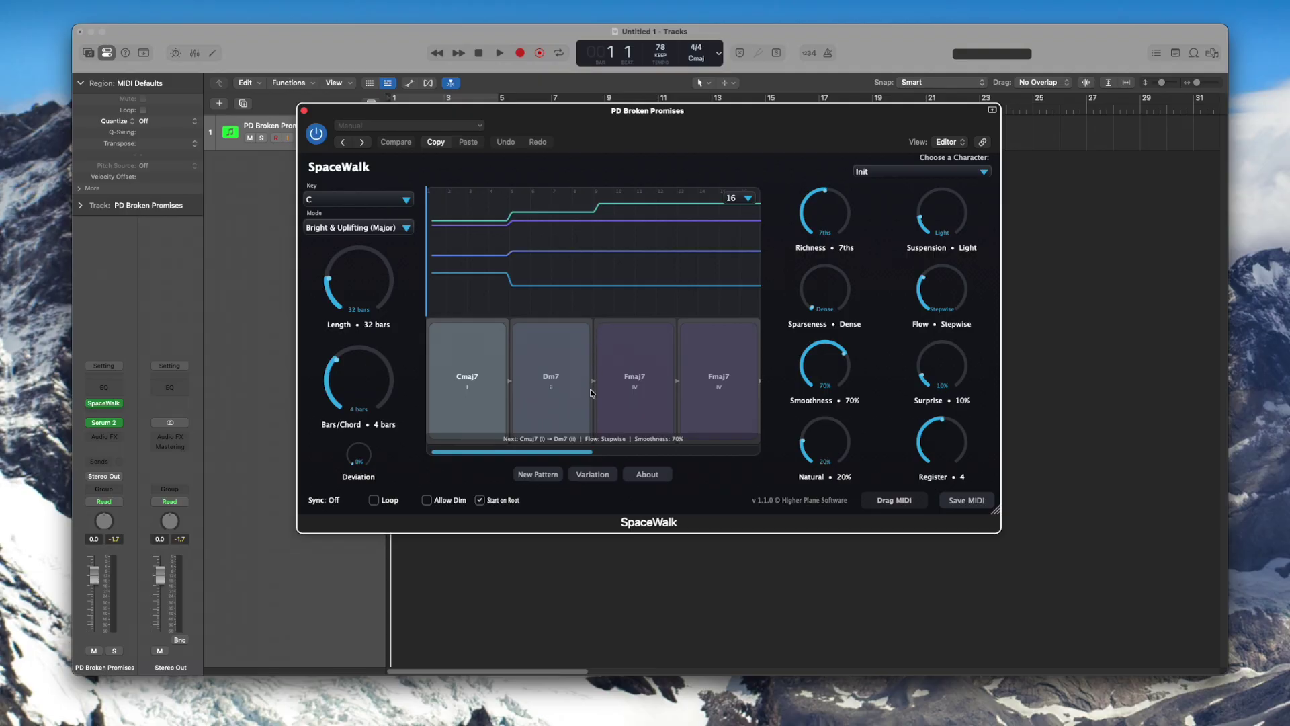
- Generate a Cmaj7–G7–Fsus4 (7)–Am7 pattern with 13% smoothness and Medium suspension, then play it
left_click(538, 474)
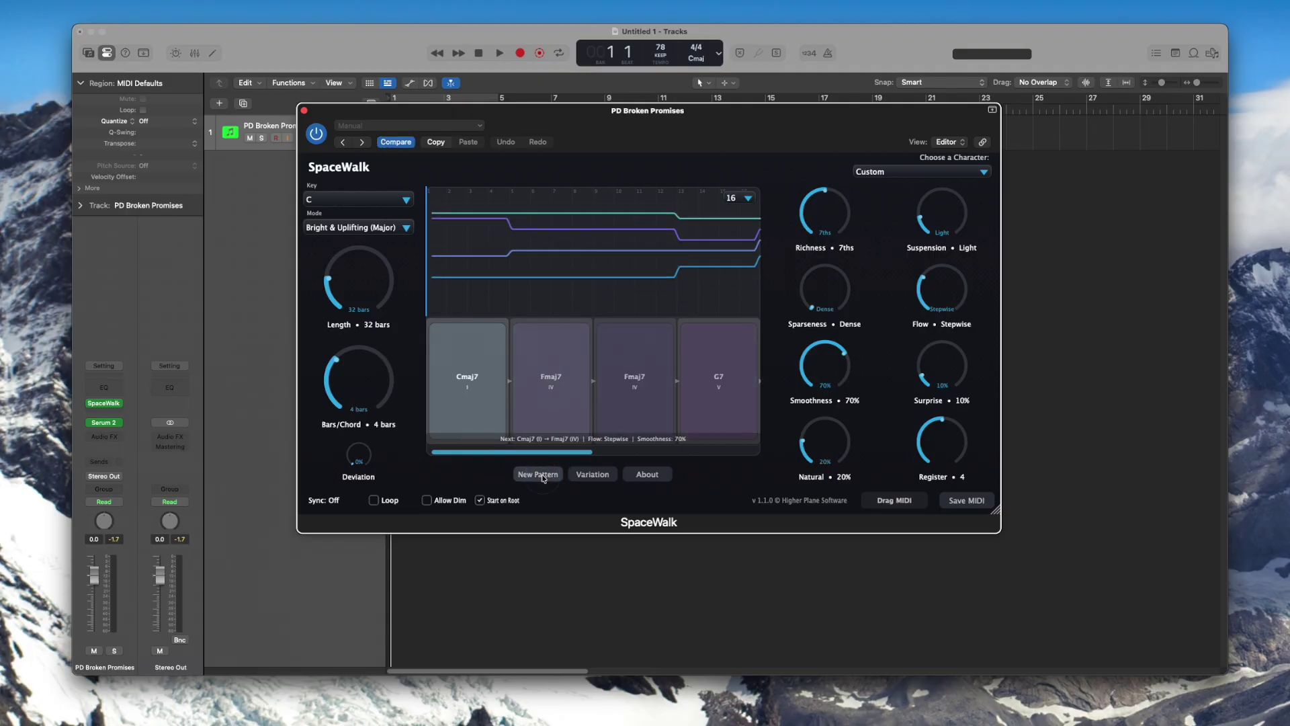
left_click(541, 475)
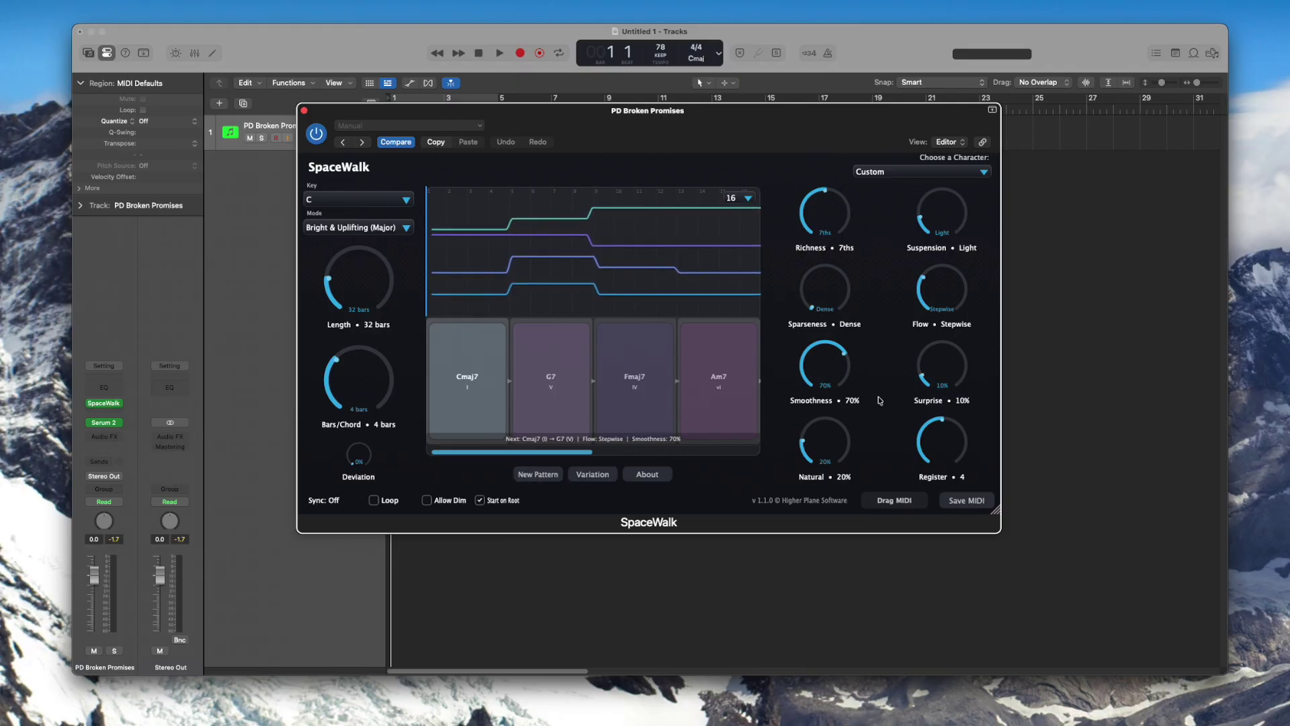
left_click_drag(811, 367, 829, 471)
left_click_drag(945, 229, 945, 219)
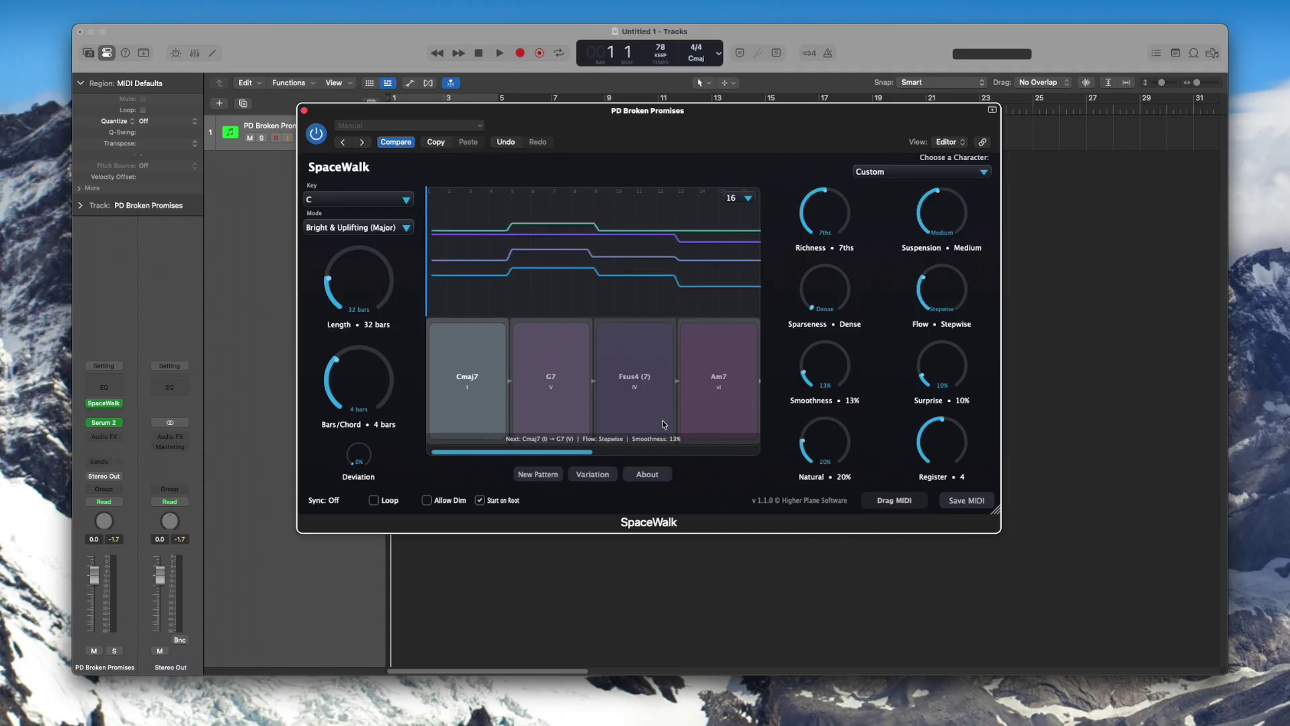
left_click(500, 54)
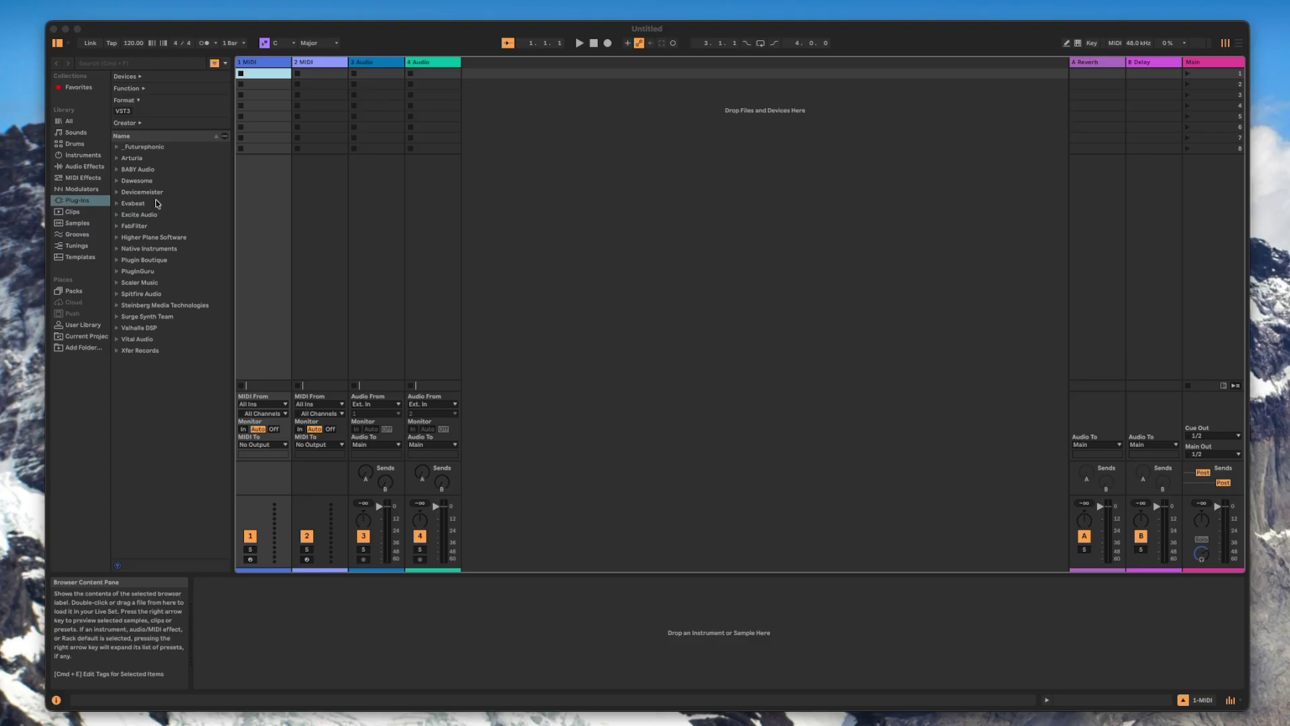
- Expand the Arturia folder in Live's plug-in browser to list Analog Lab V, Augmented MALLETS, Efx REFRACT and Pigments
left_click(117, 161)
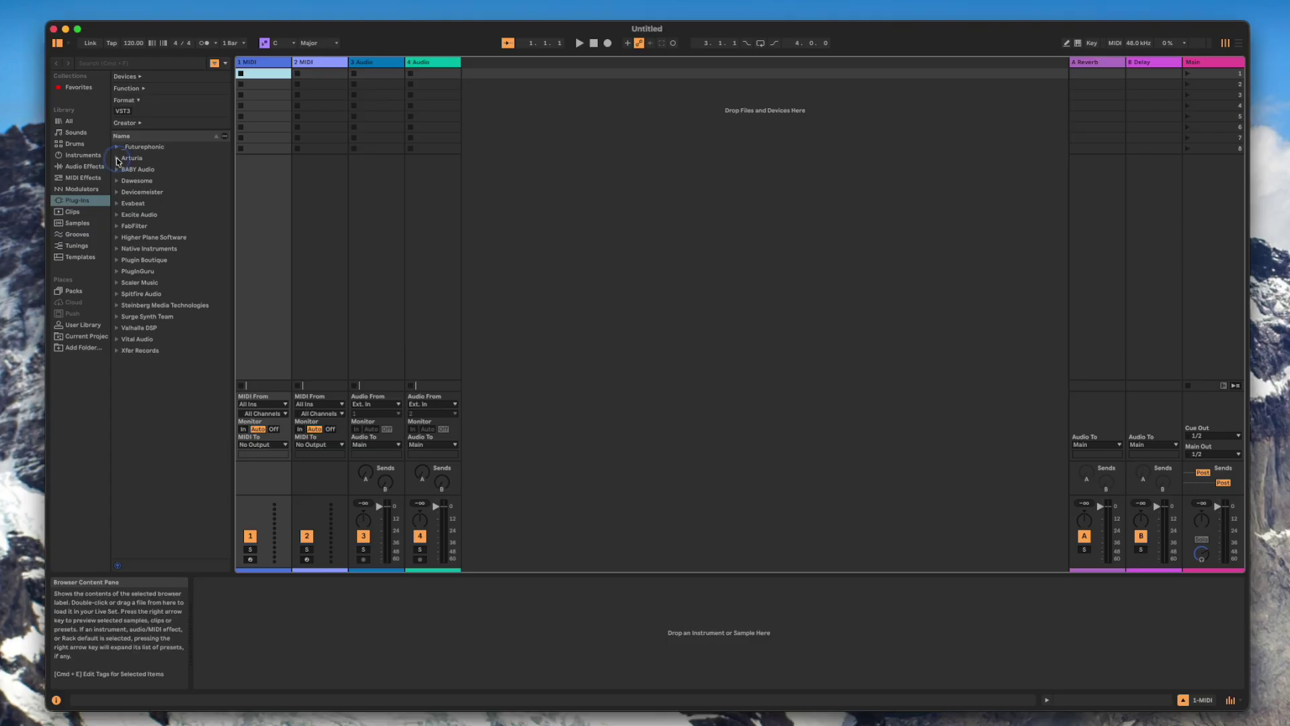
left_click(117, 159)
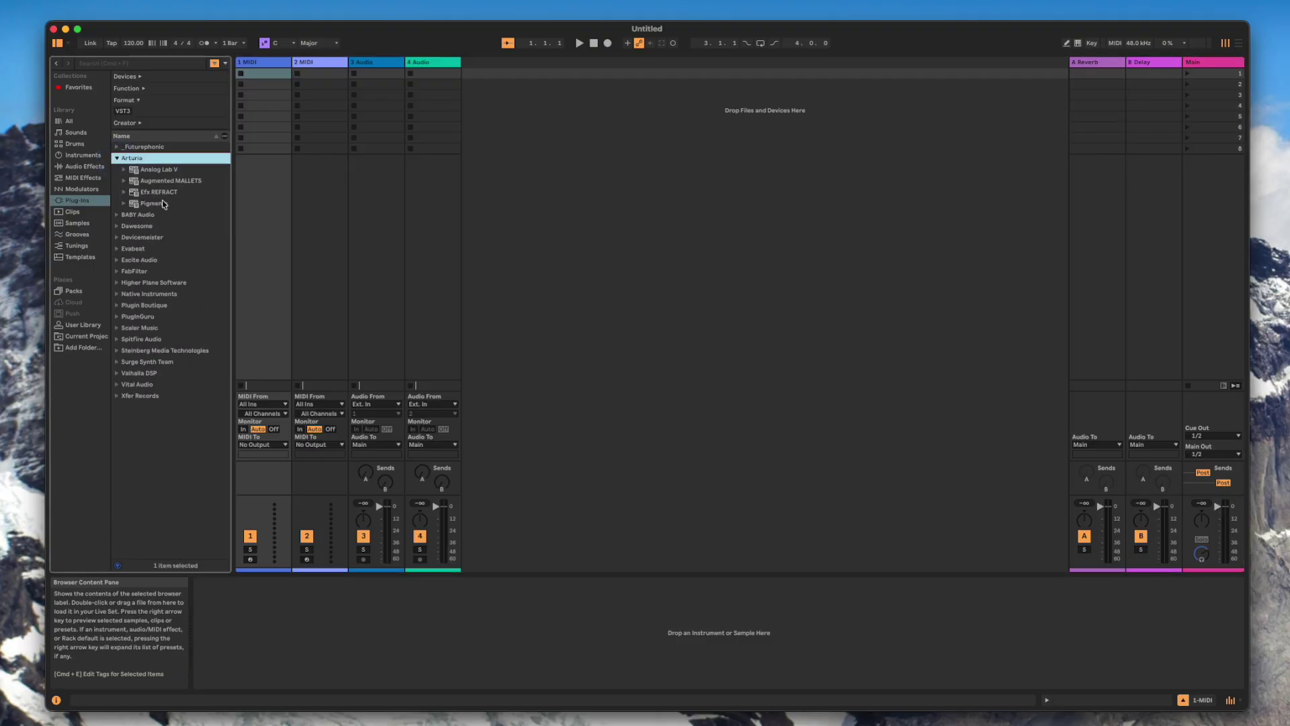
- Drop Pigments onto the first MIDI track and browse its presets by sound bank
left_click_drag(156, 204, 259, 346)
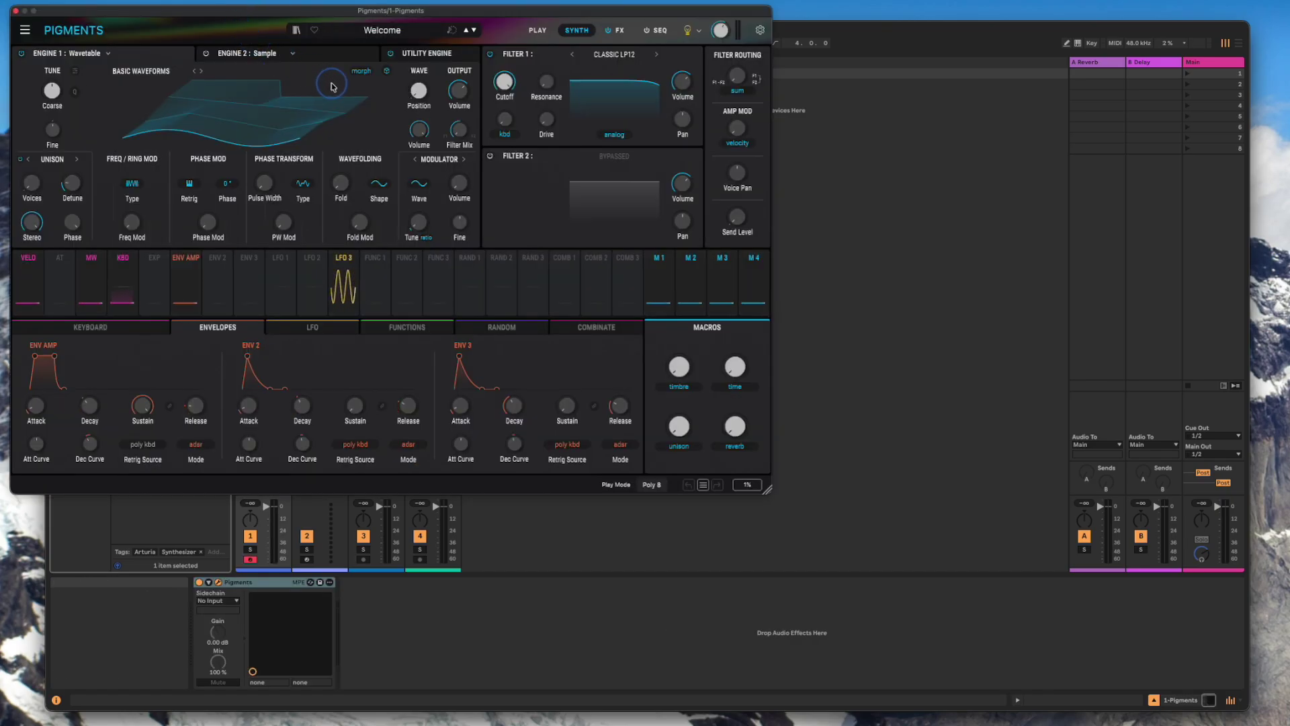
left_click_drag(293, 12, 469, 134)
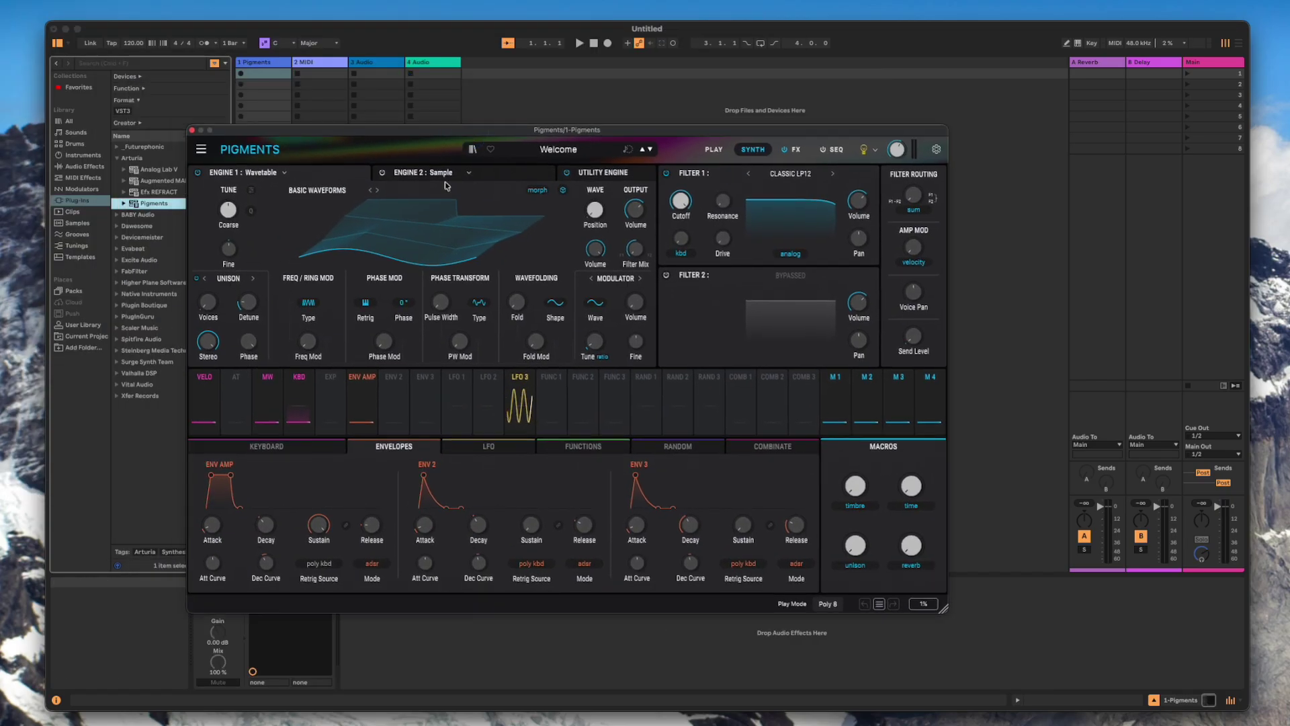
left_click(473, 149)
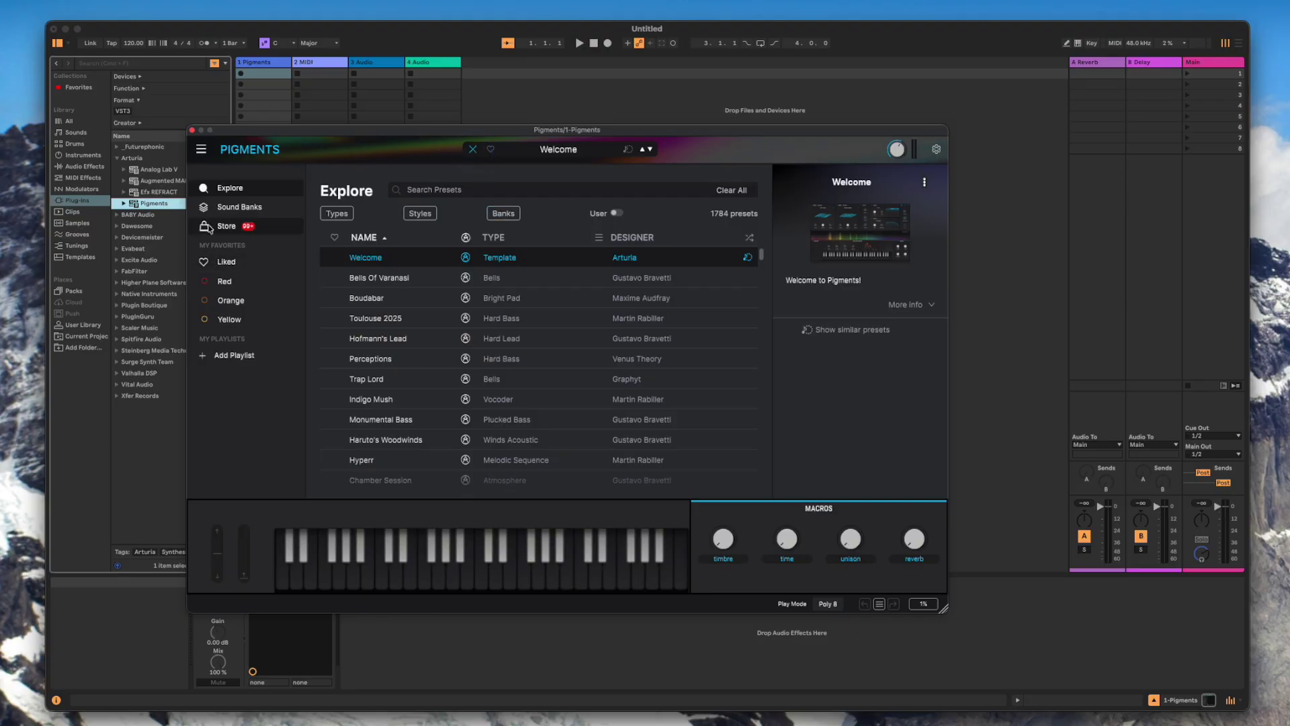
left_click(282, 207)
- Load PD Sculpture of Stars from Chromatic 4, close Pigments, and expand Higher Plane Software
left_click(762, 392)
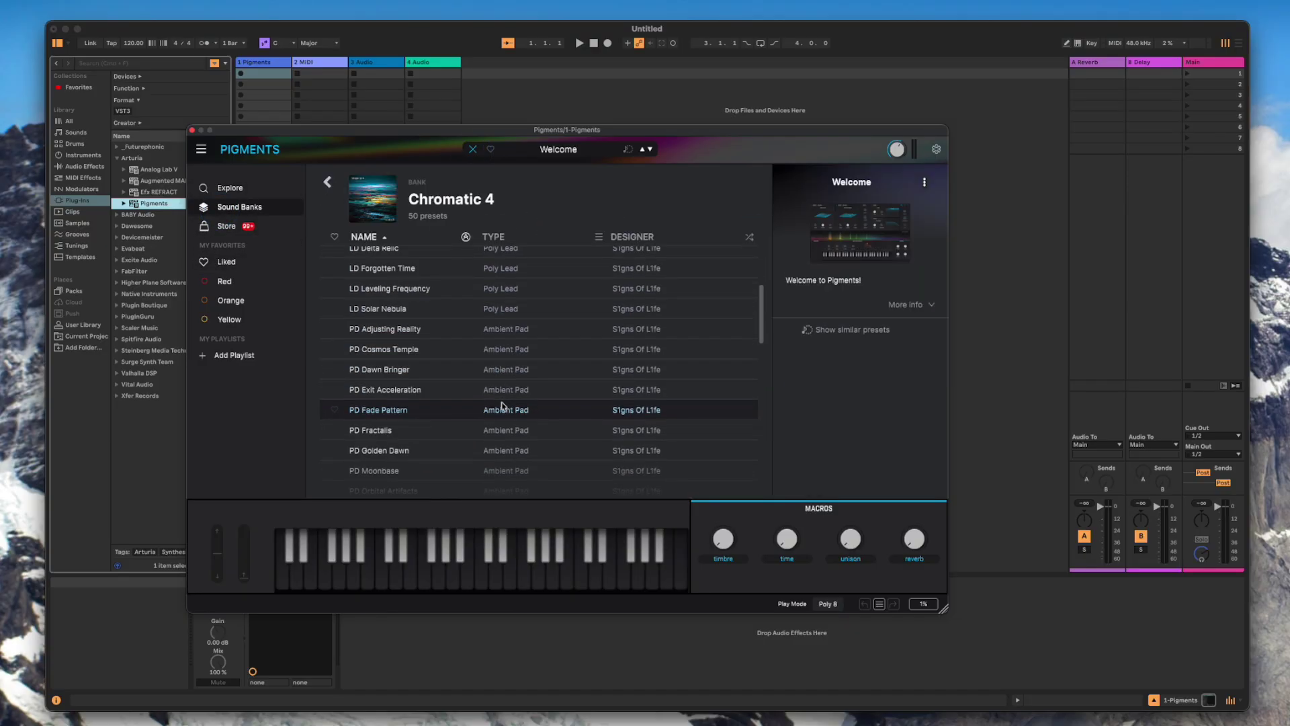
scroll(501, 404, "down", 3)
left_click(428, 455)
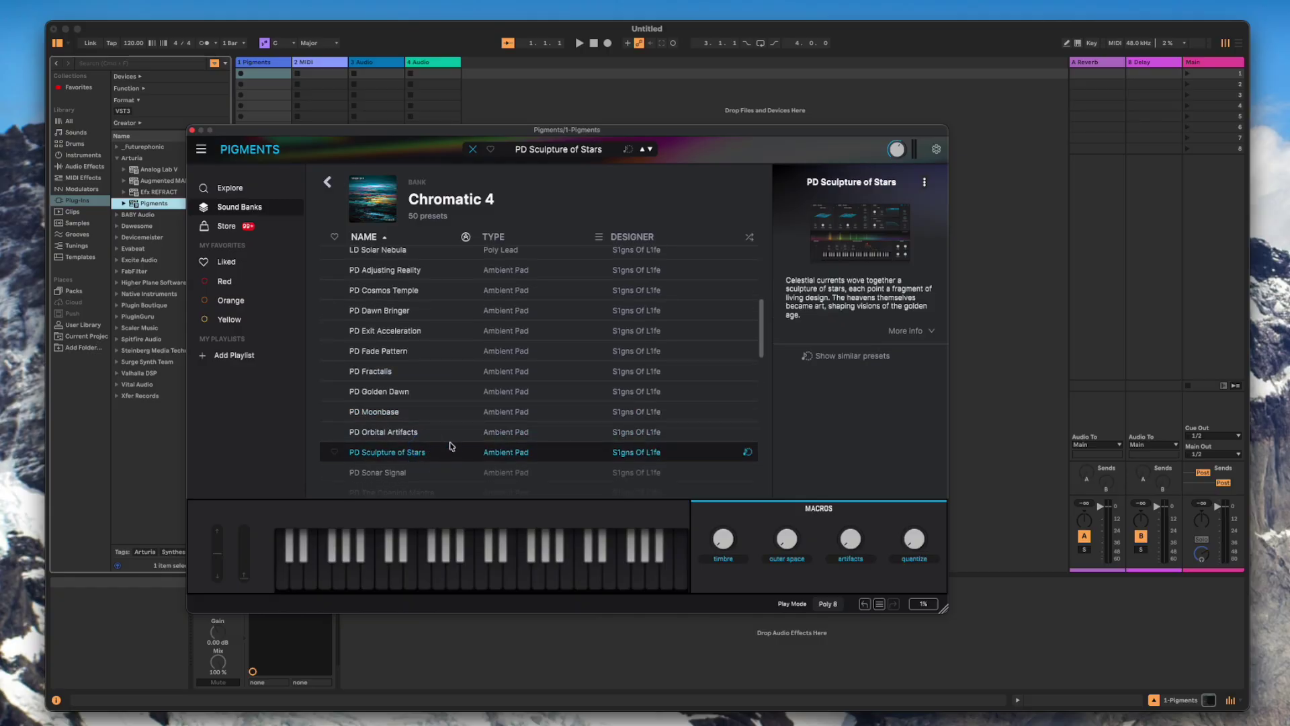
left_click(192, 131)
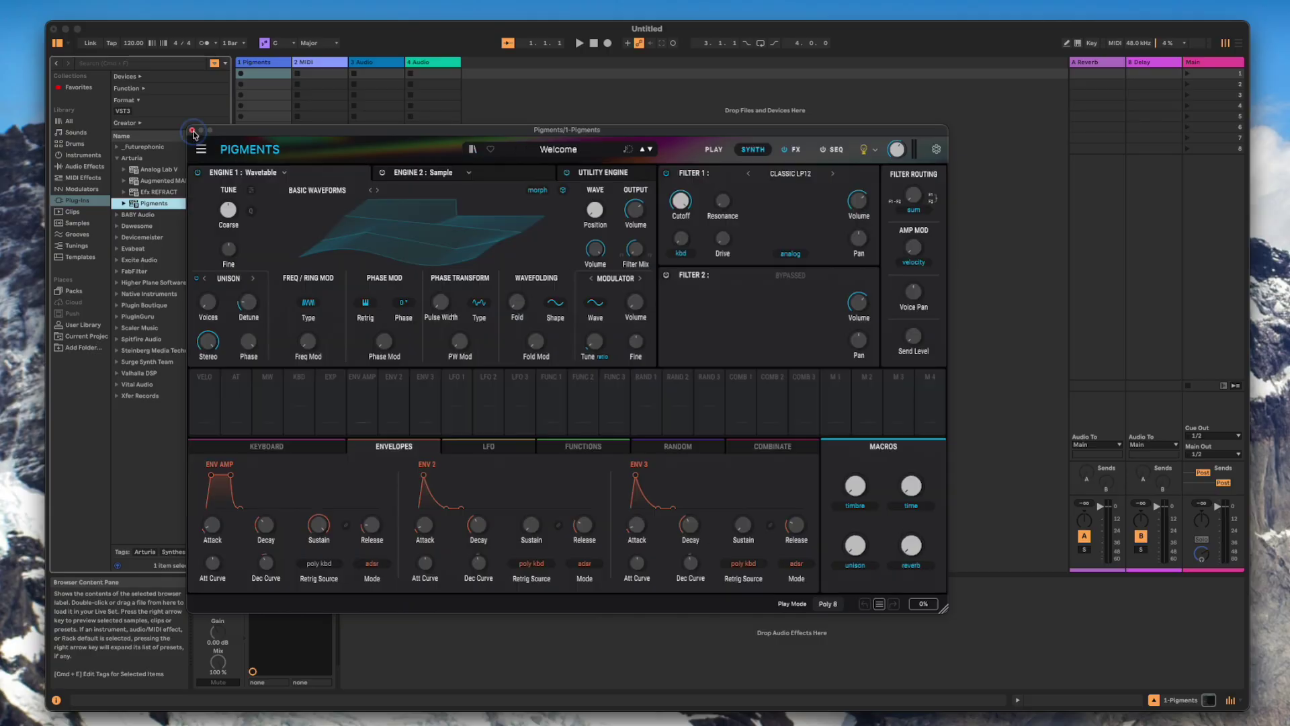
left_click(116, 285)
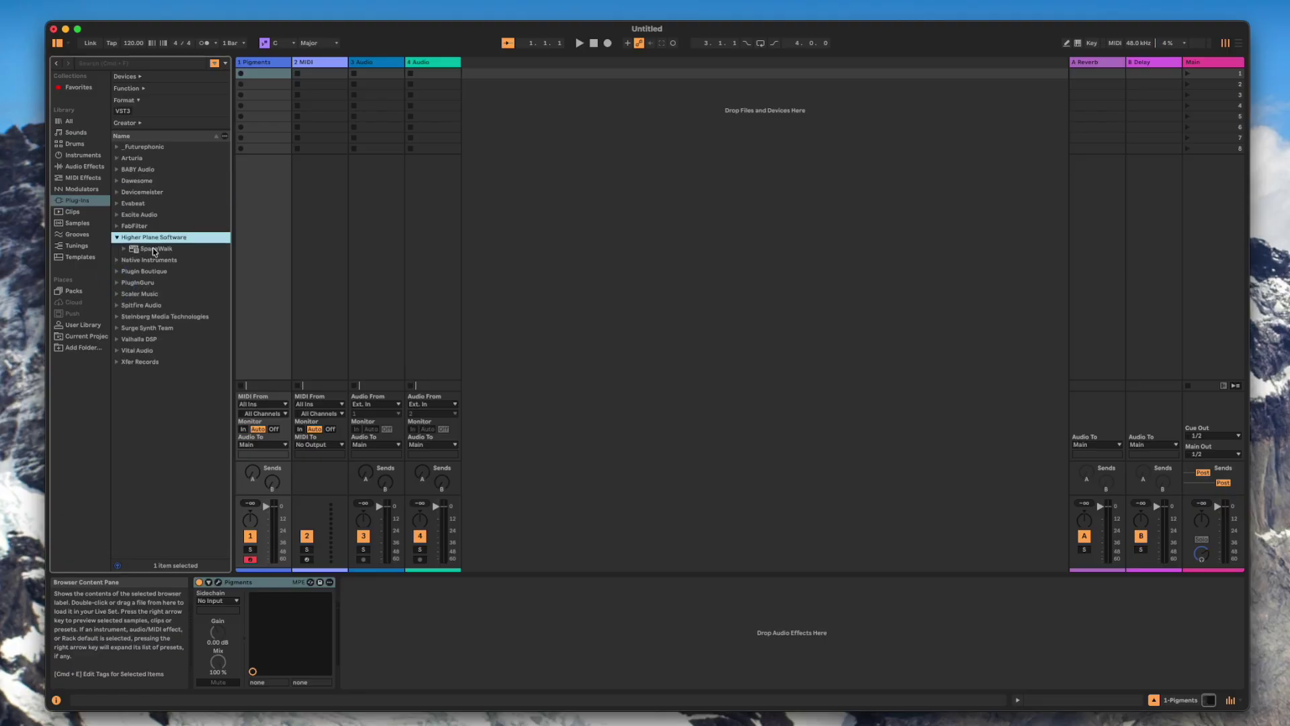
- Add SpaceWalk to the set on a new track and rename that fifth track 'SpaceWalk'
left_click_drag(153, 251, 508, 272)
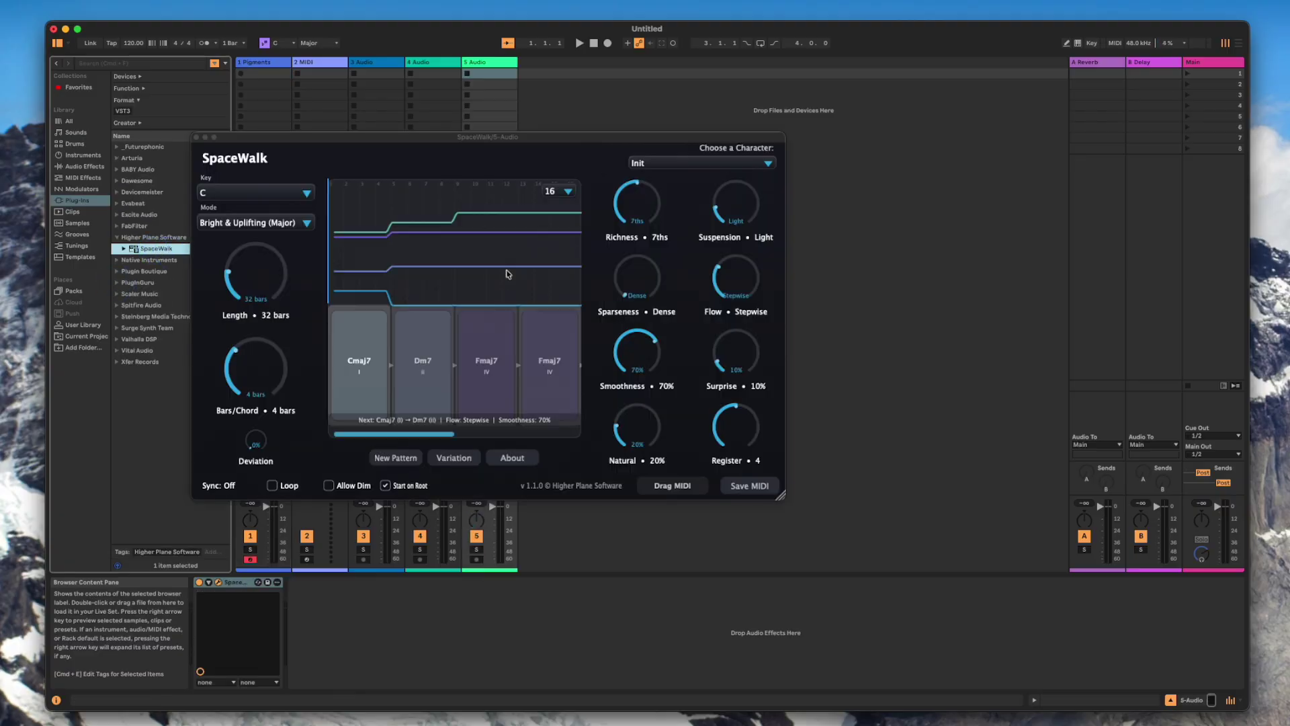
right_click(491, 63)
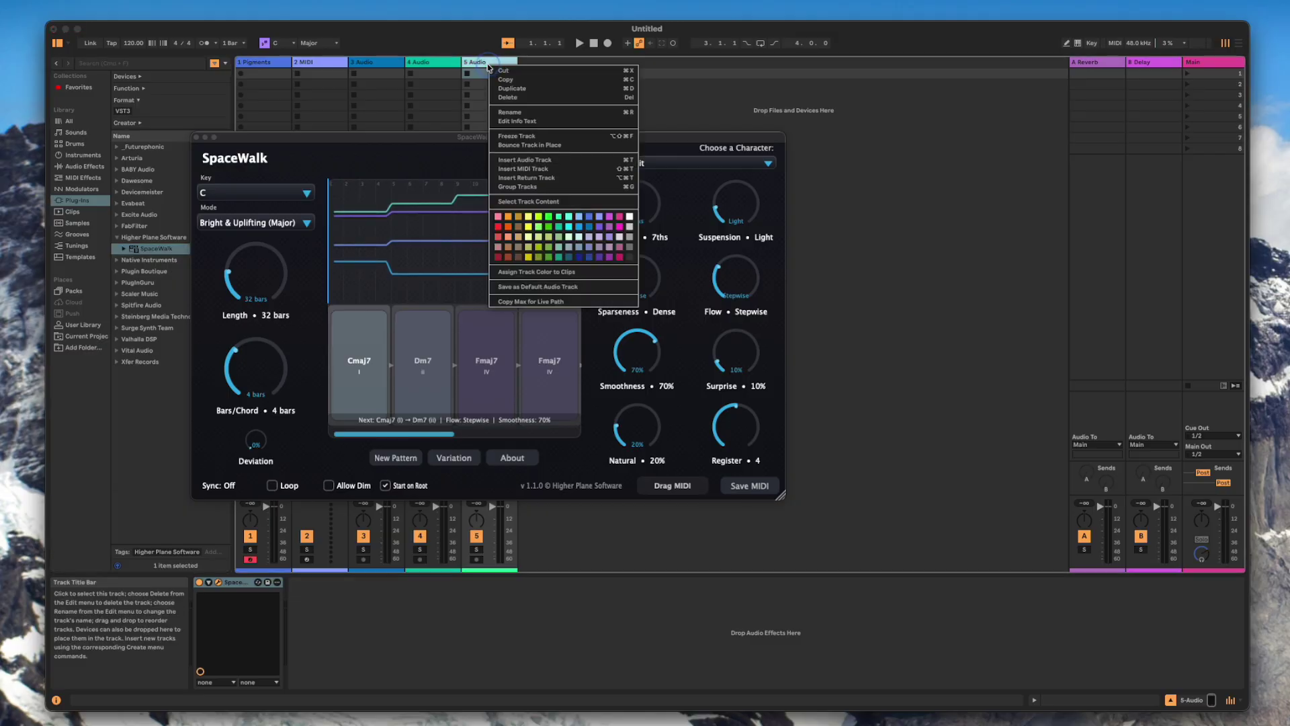
left_click(514, 112)
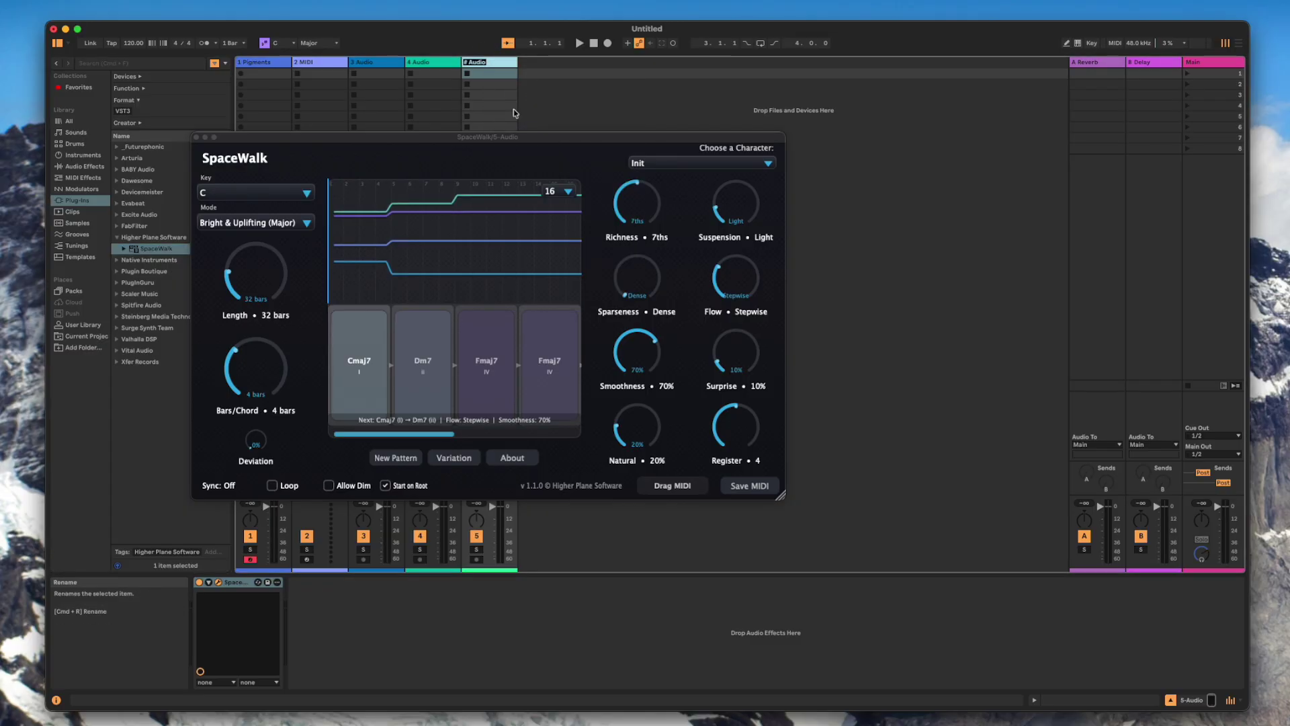
type("SpaceWalk")
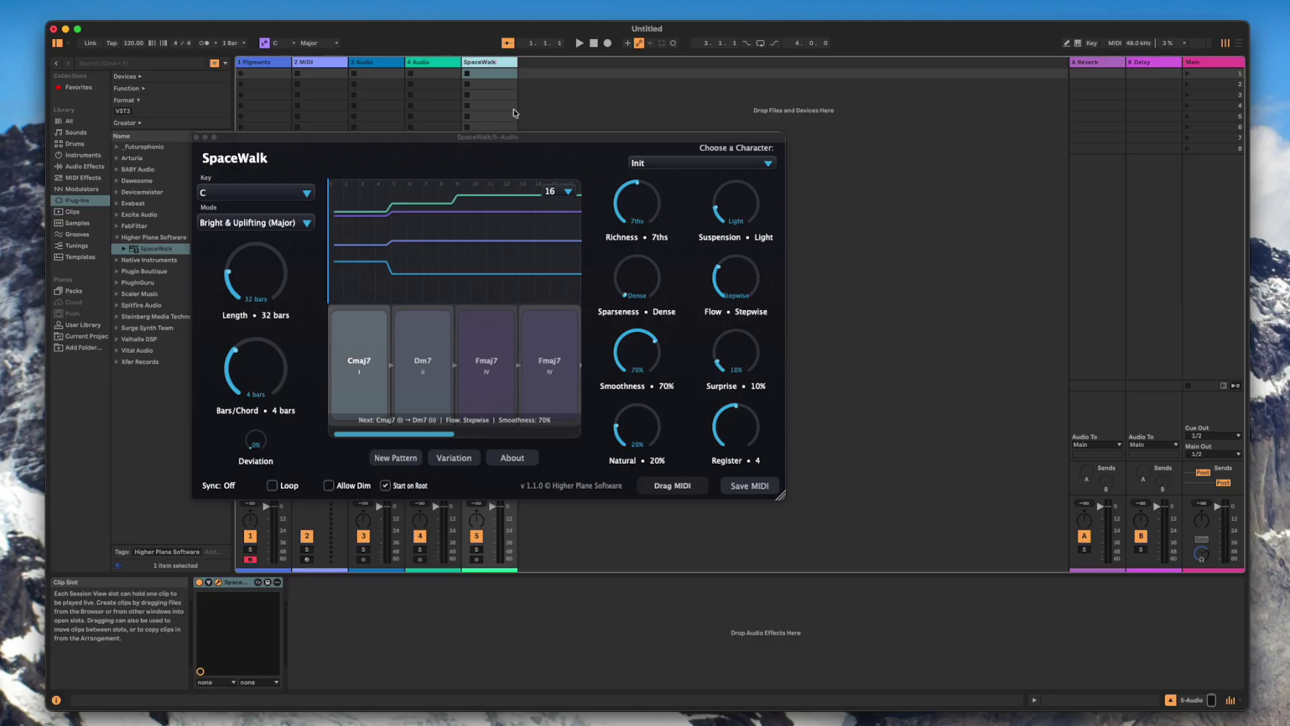
key("Return")
- Set SpaceWalk's key to D with the Melancholic & Somber (Minor) mode
left_click(263, 204)
left_click(240, 224)
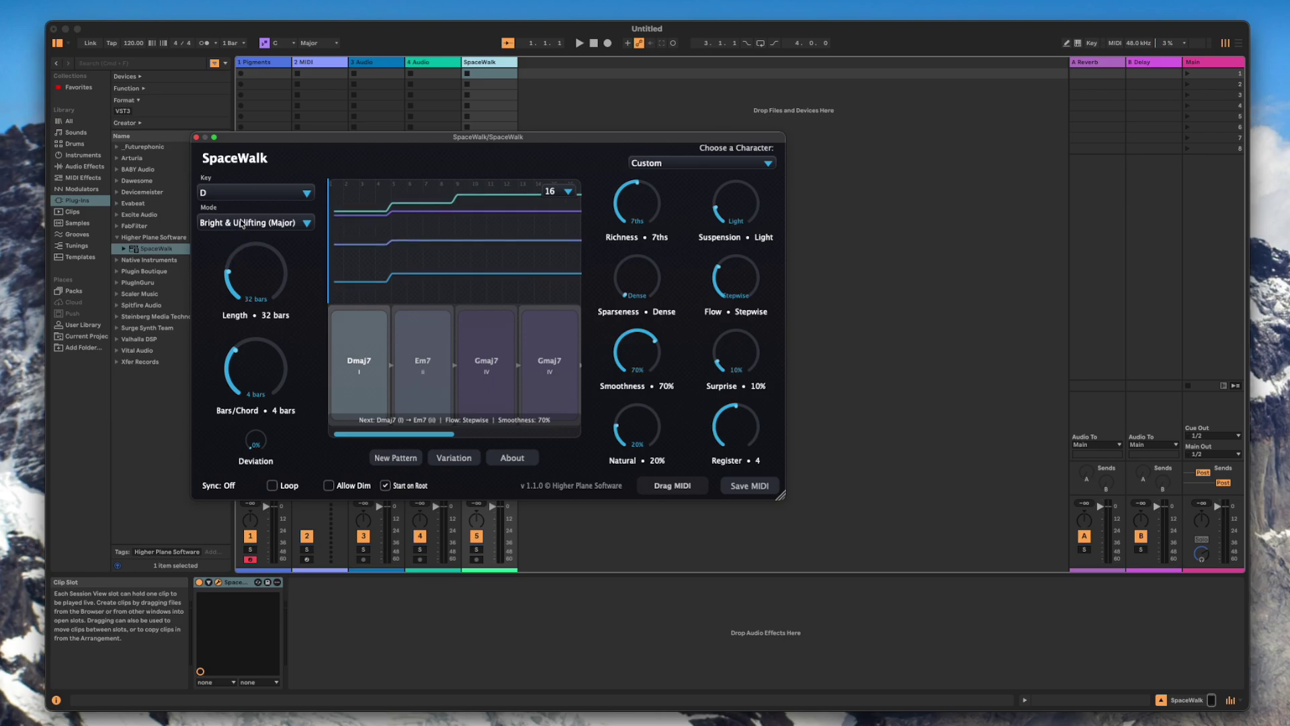
left_click(241, 224)
left_click(250, 322)
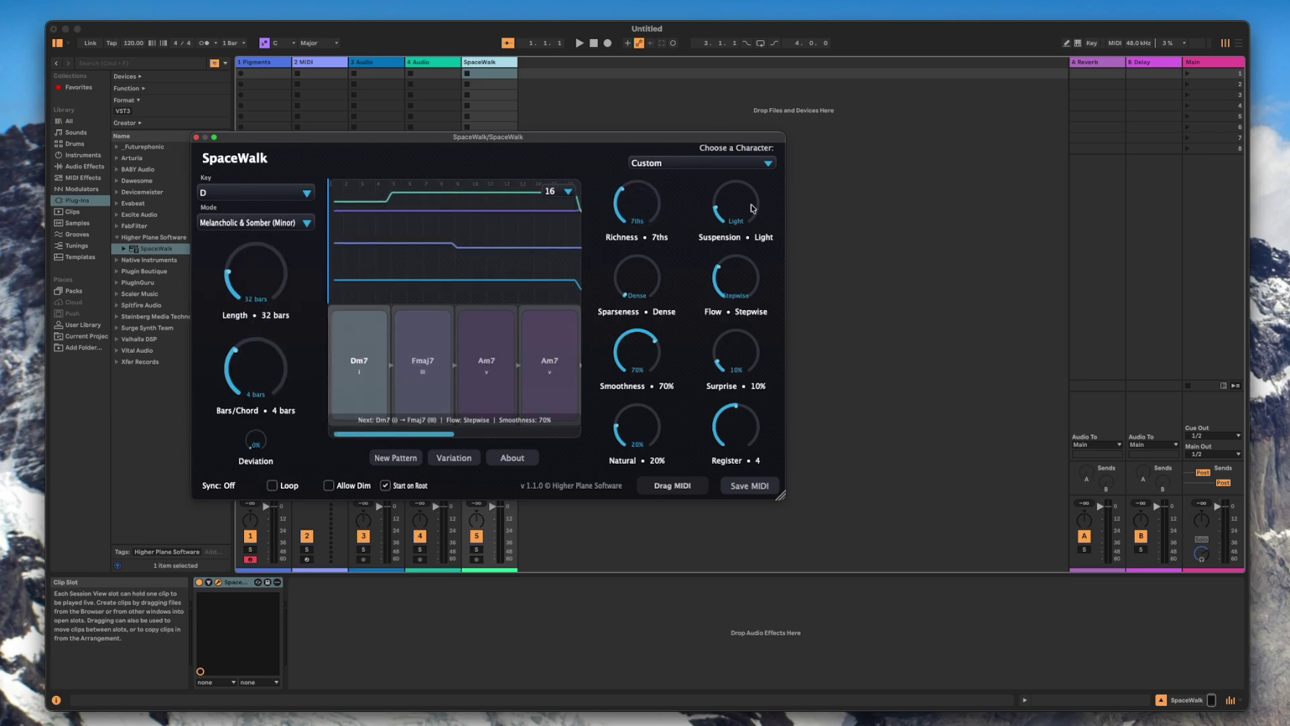
- Set suspension Medium, smoothness 35%, sparseness Open, and generate a Dm7–Am7–Dm7–Dm7 pattern
left_click_drag(752, 209, 752, 192)
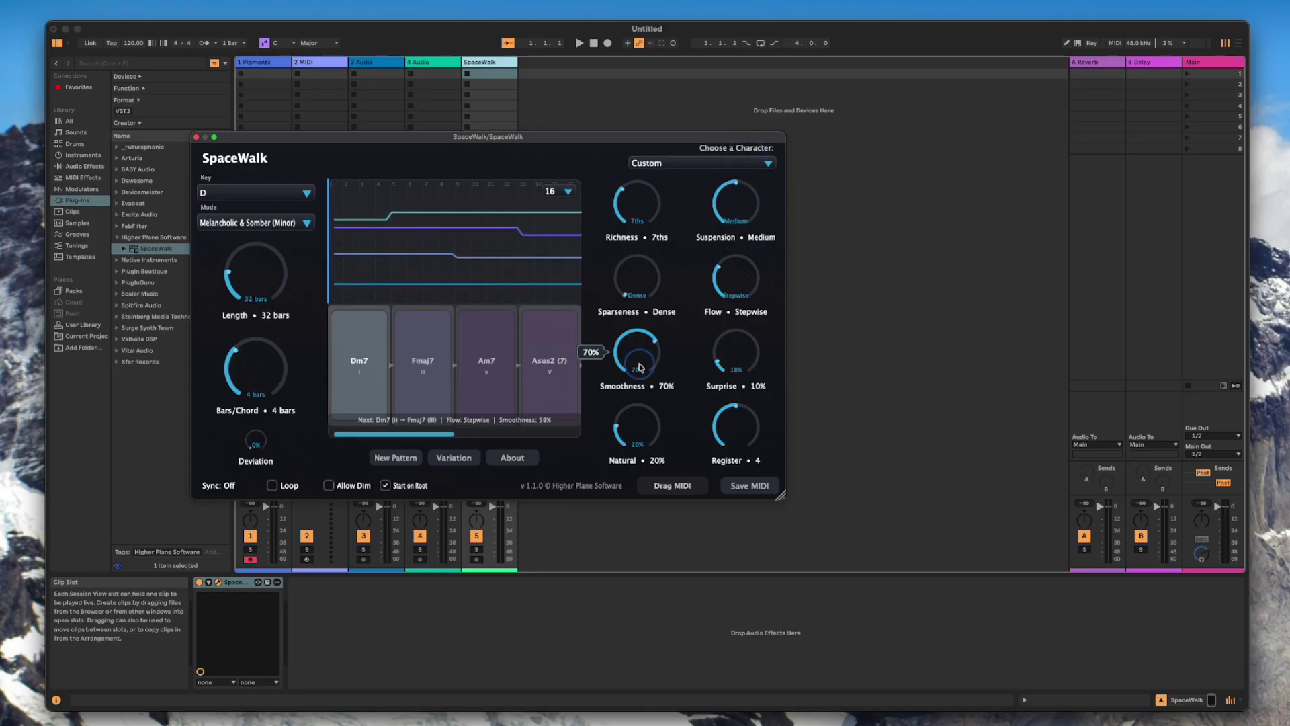
left_click_drag(640, 368, 640, 400)
left_click_drag(636, 281, 645, 231)
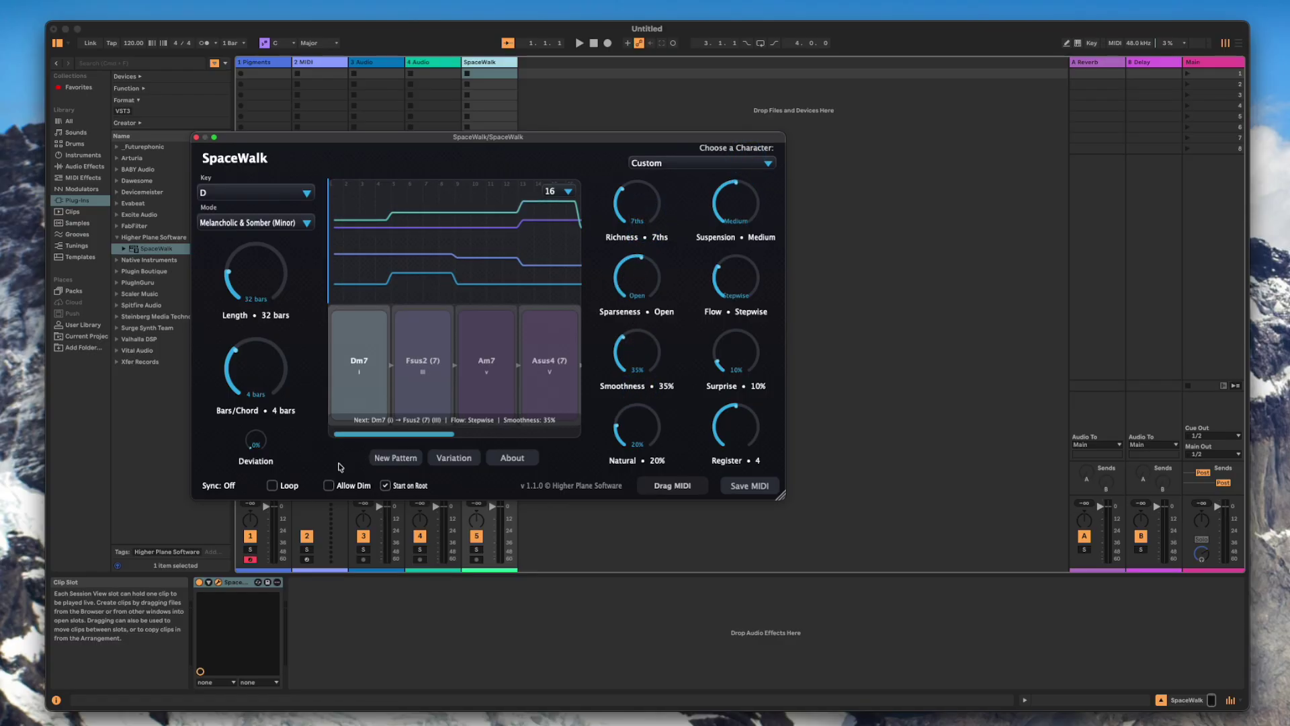
left_click(378, 460)
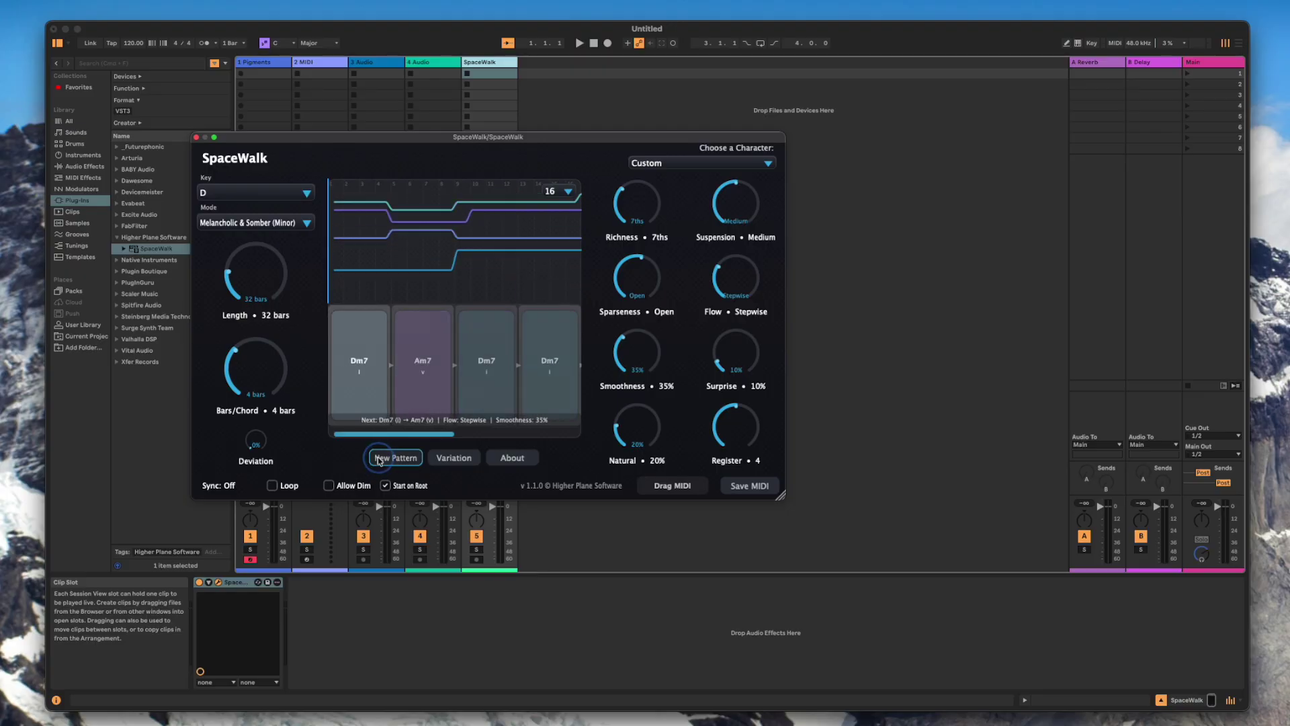
- Regenerate to Dm7–A#sus4 (7)–A#sus2 (7)–Gm7, enable Loop, and move SpaceWalk's window right
left_click(379, 459)
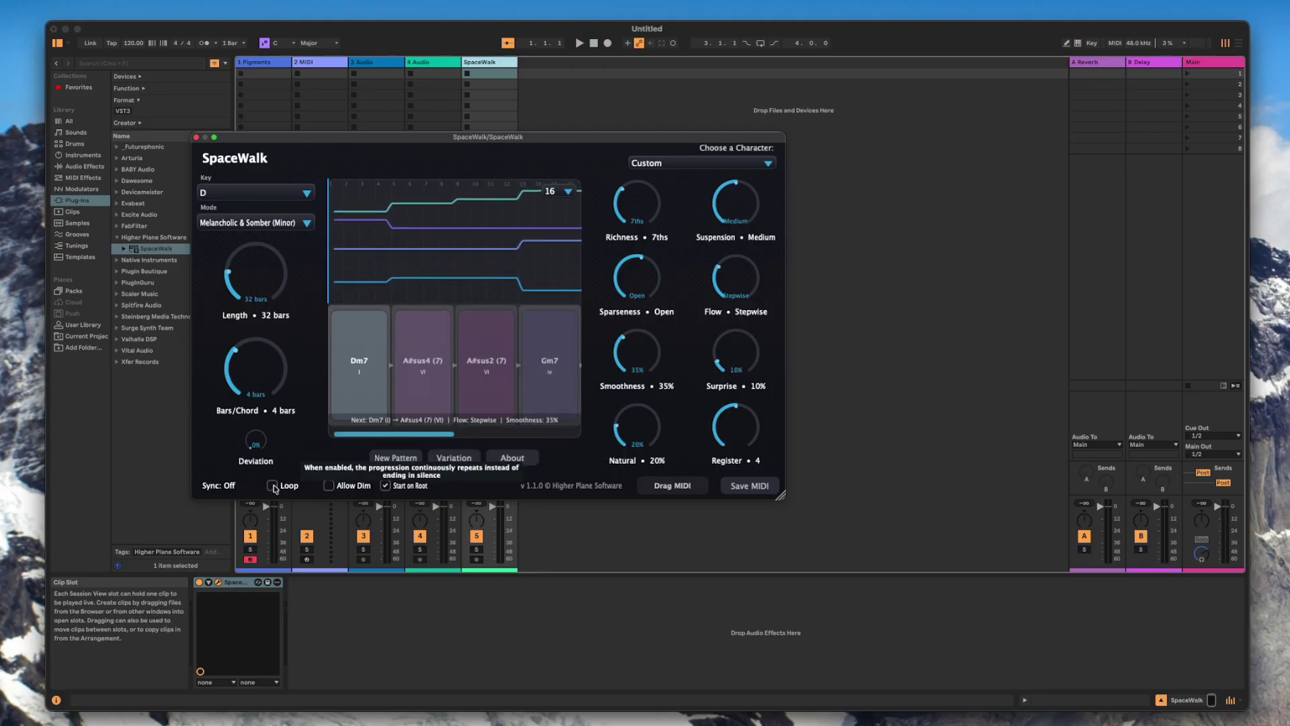
left_click(273, 486)
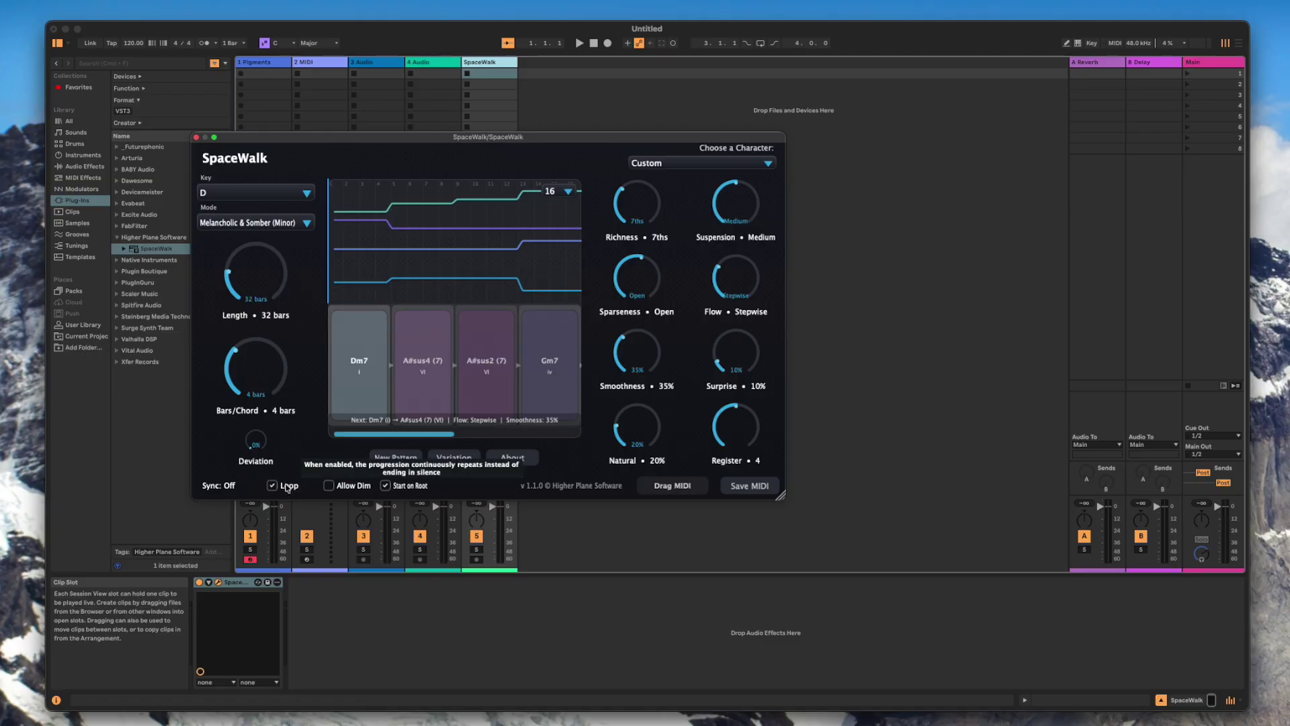
left_click_drag(369, 142, 691, 152)
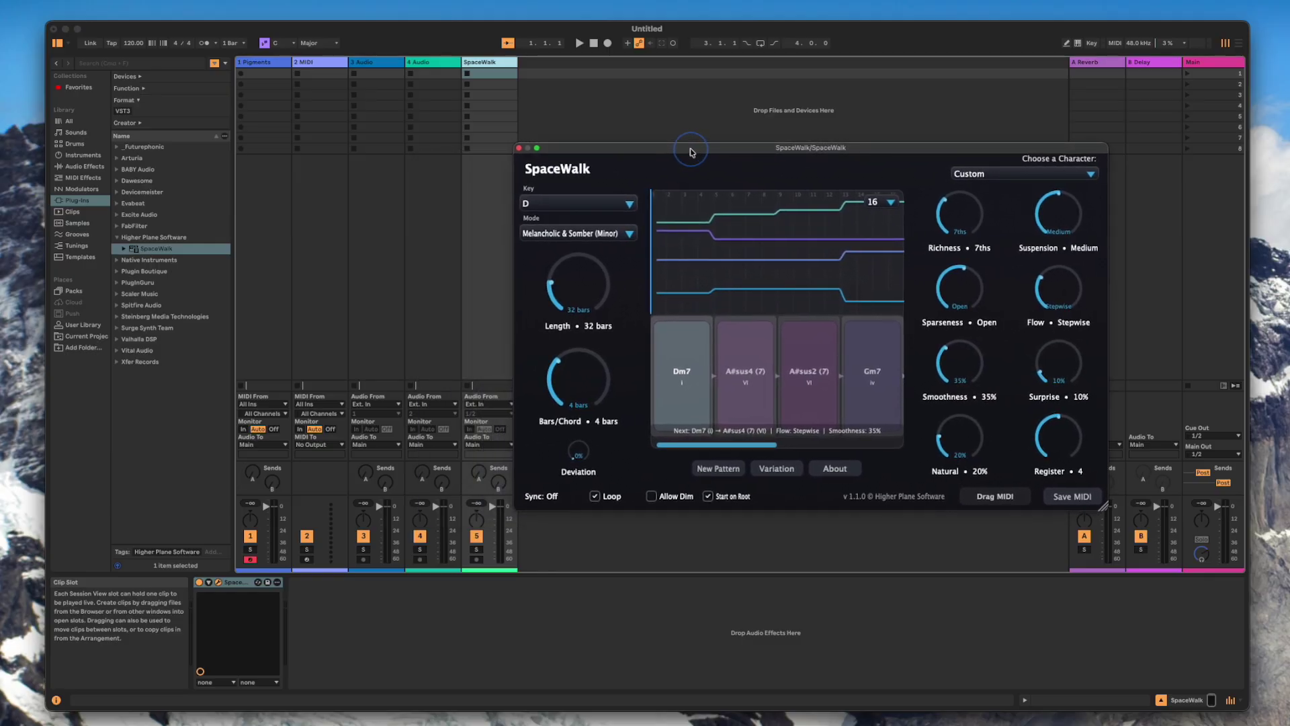
- Set the 1 Pigments track's MIDI From input to SpaceWalk
left_click(273, 404)
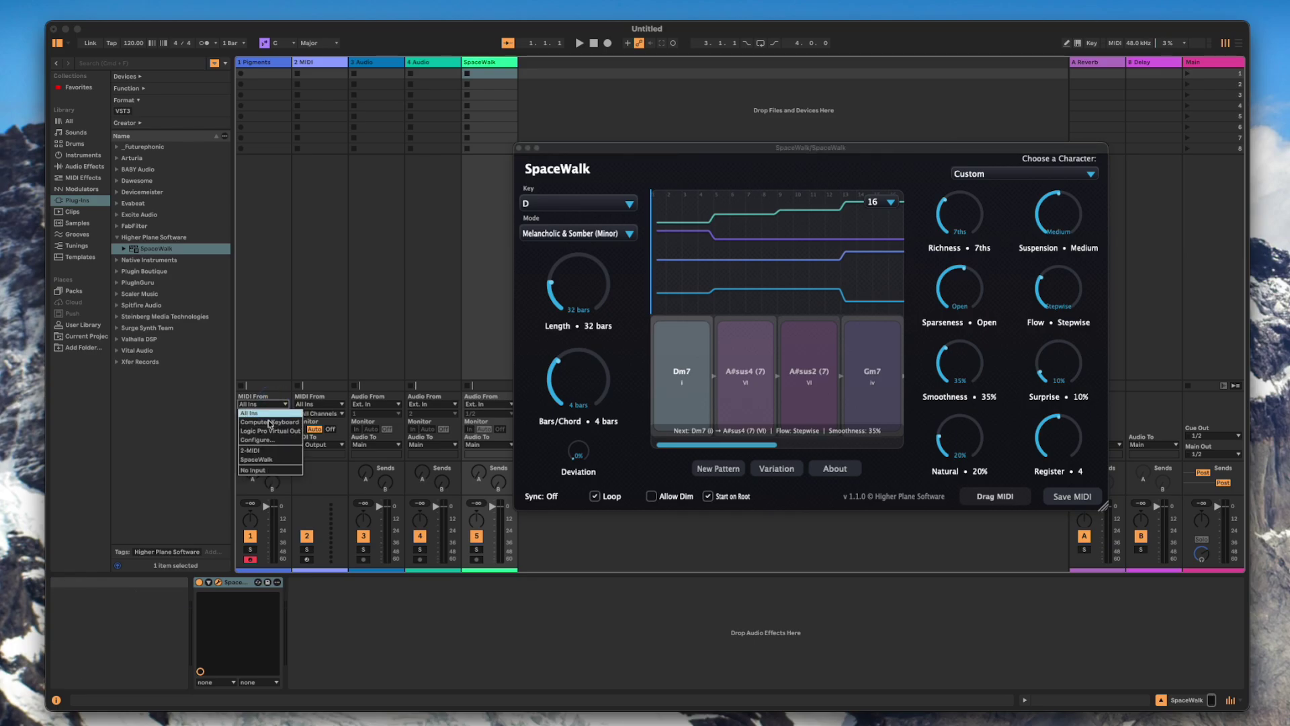
left_click(265, 460)
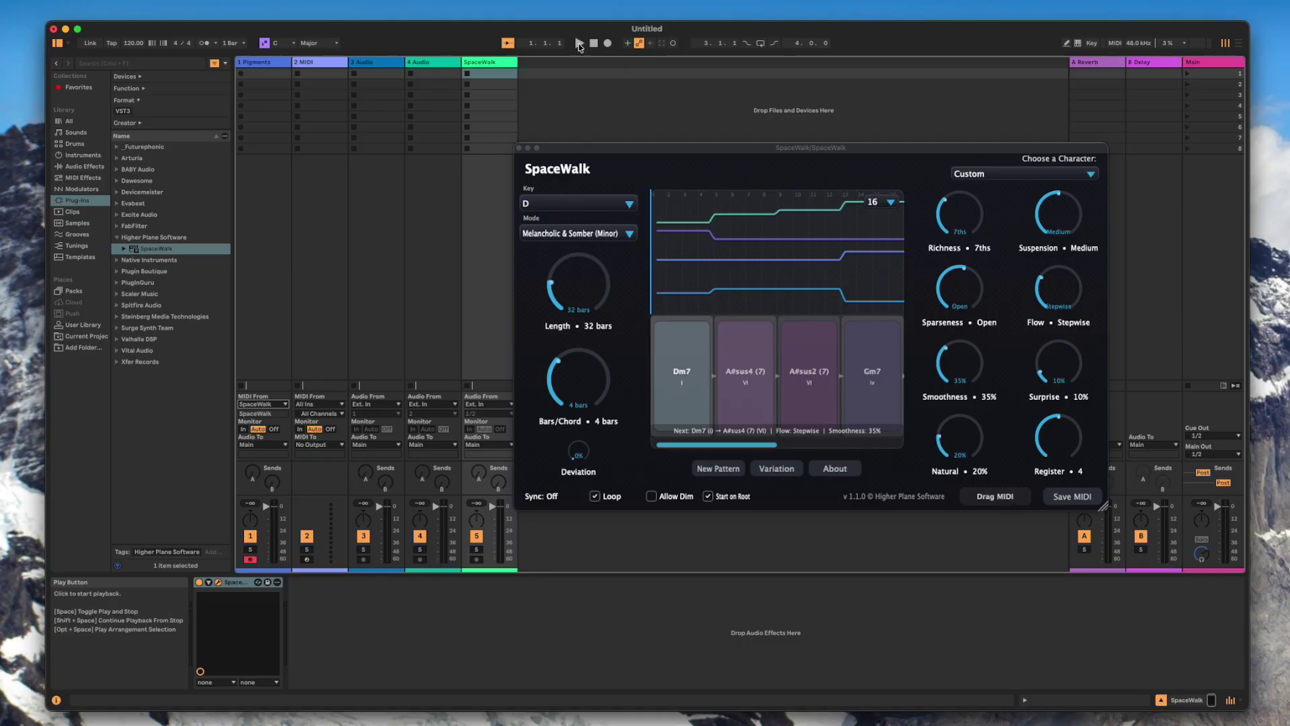
- Play the looping SpaceWalk chords through Pigments for about 15 seconds, then stop
left_click(580, 44)
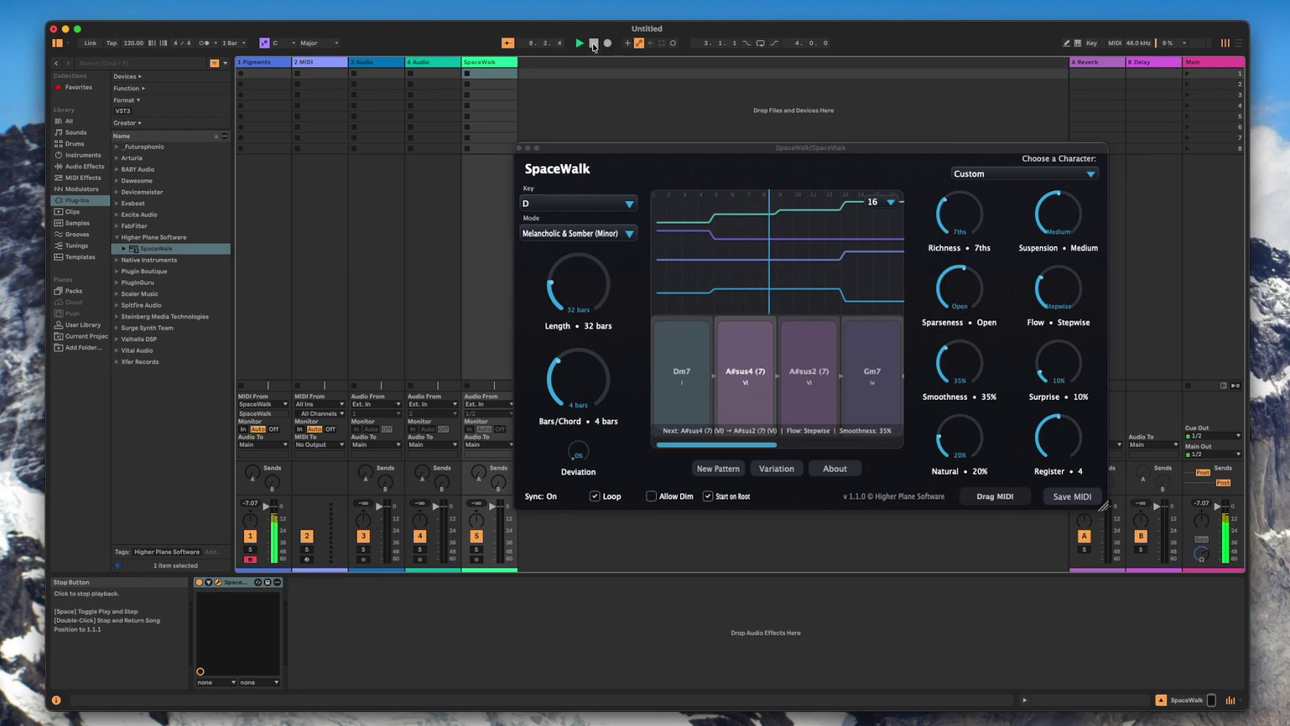
left_click(594, 43)
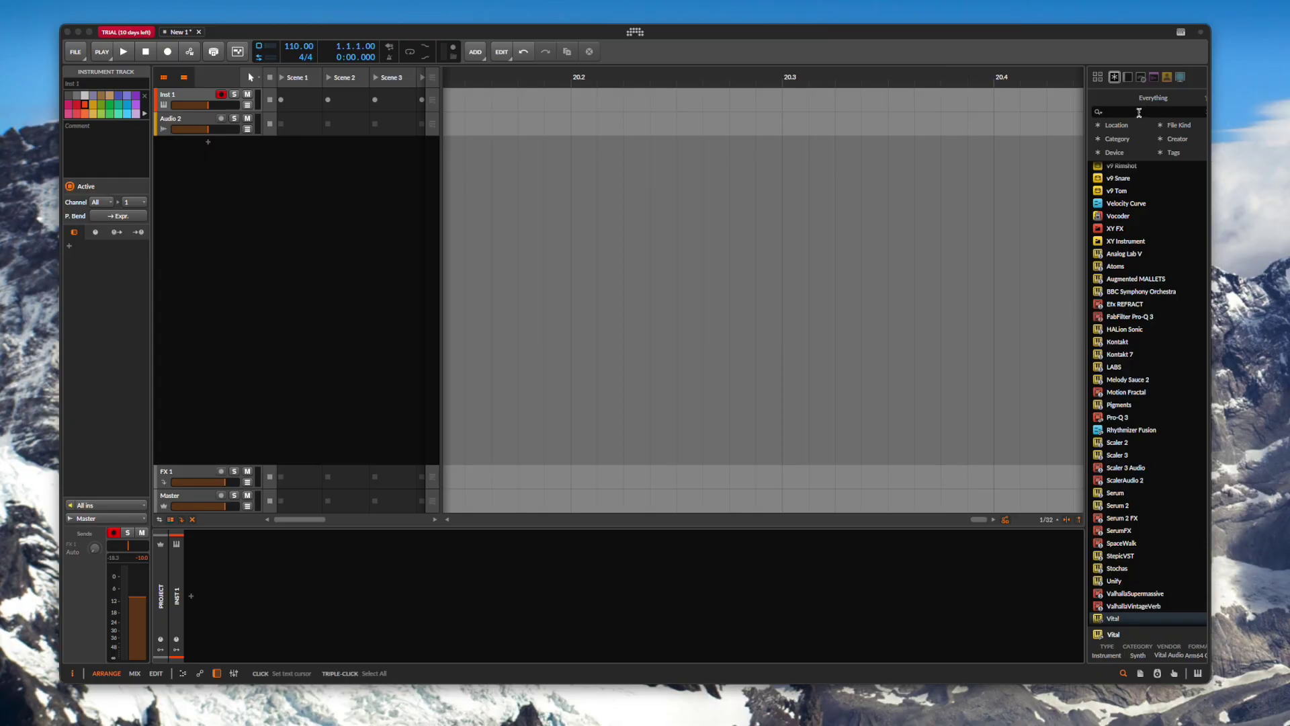
- Search the browser for 'space', add SpaceWalk to the first instrument track, and centre its window
left_click(1137, 112)
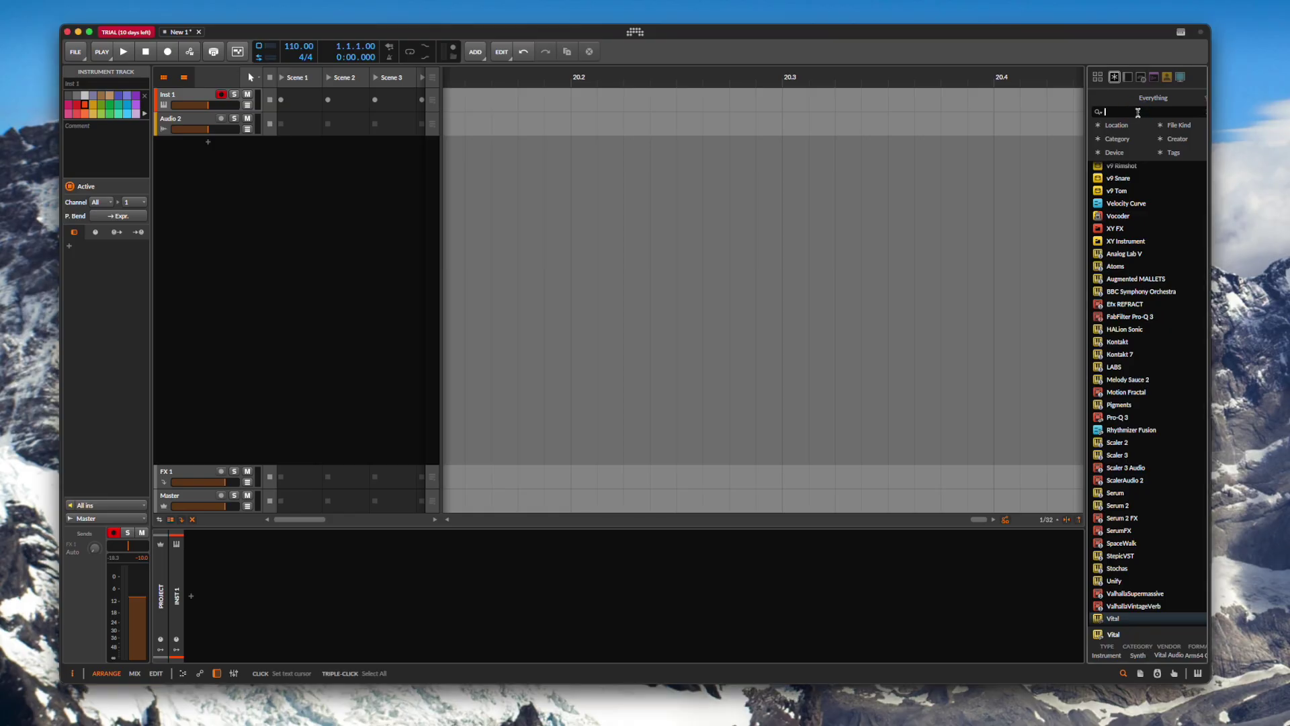
type("spac")
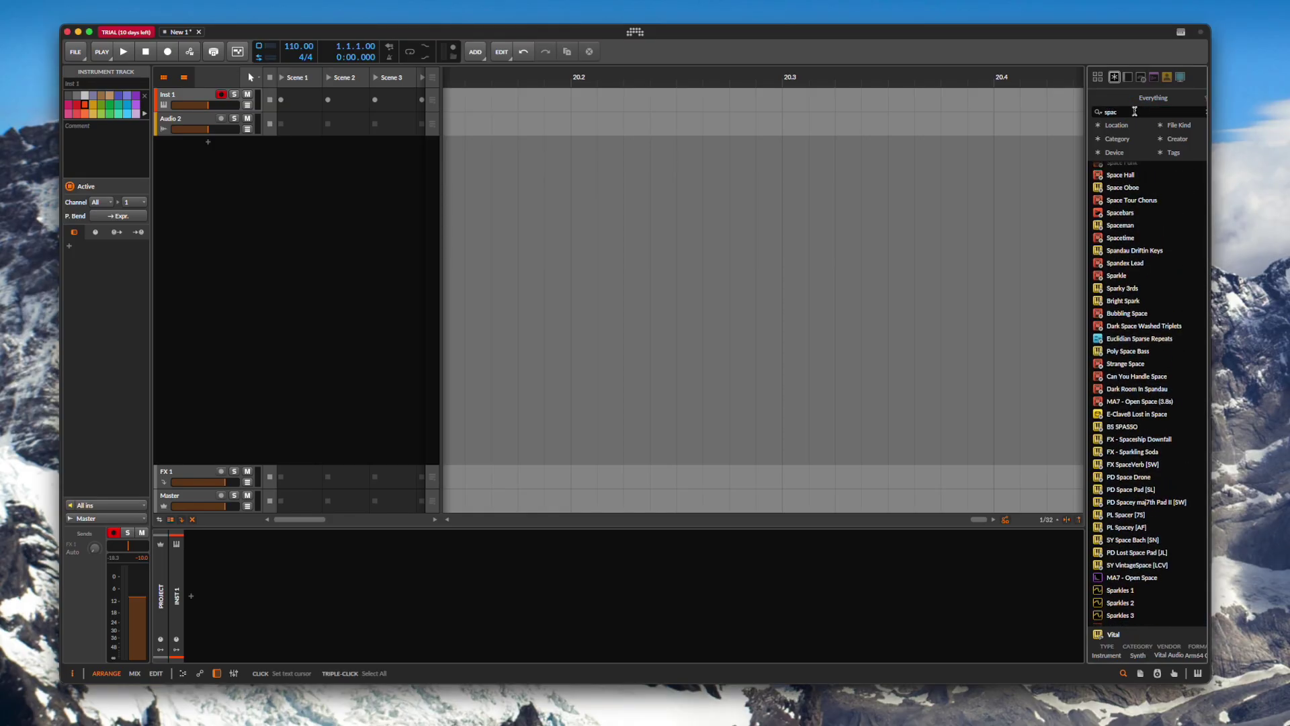
type("e")
mouse_move(1121, 169)
left_mouse_down()
mouse_move(605, 511)
mouse_move(215, 611)
left_mouse_up()
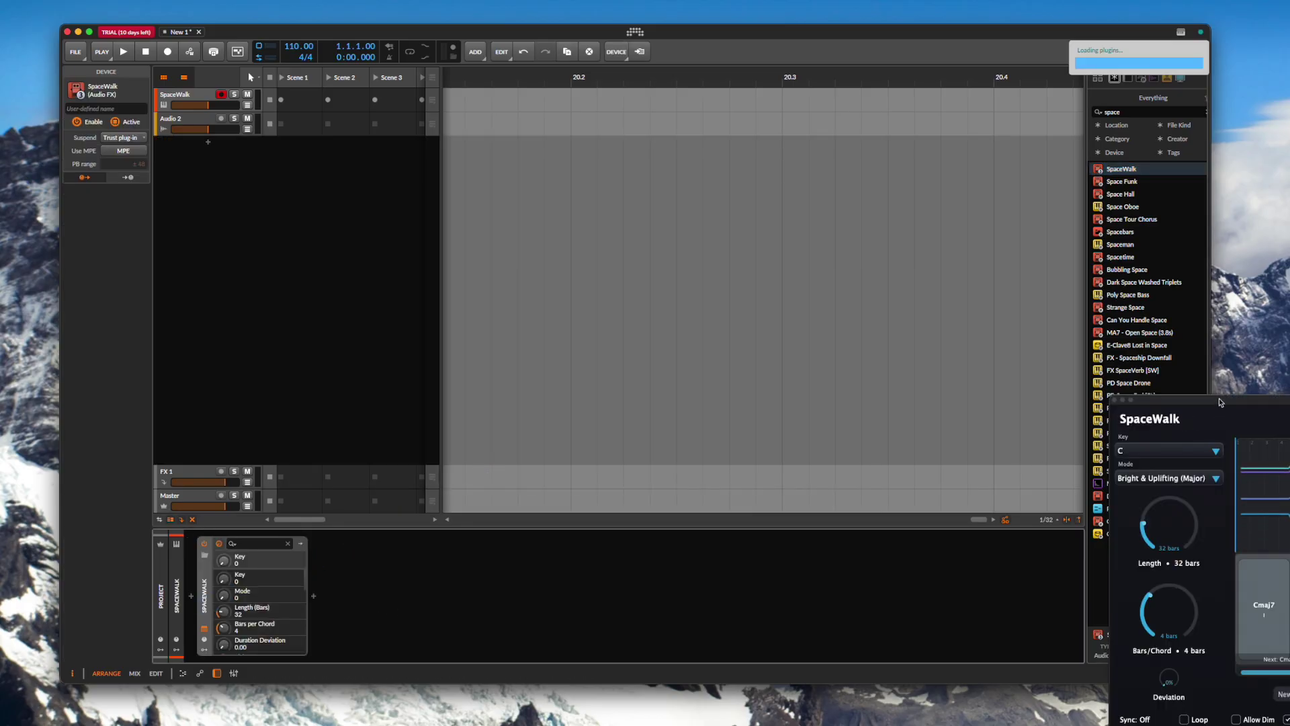
left_click_drag(1222, 399, 504, 195)
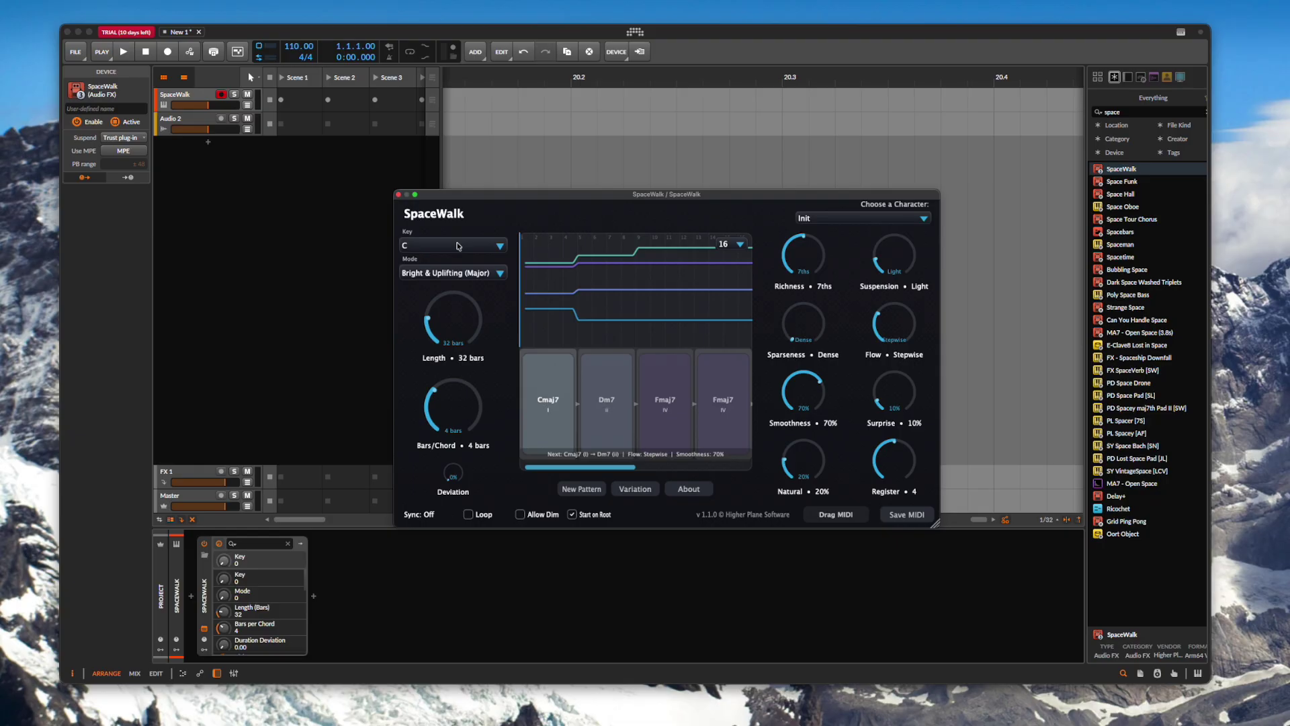
- Set SpaceWalk's key to G with the Warm & Jazzy (Dorian) mode
left_click(457, 246)
left_click(439, 288)
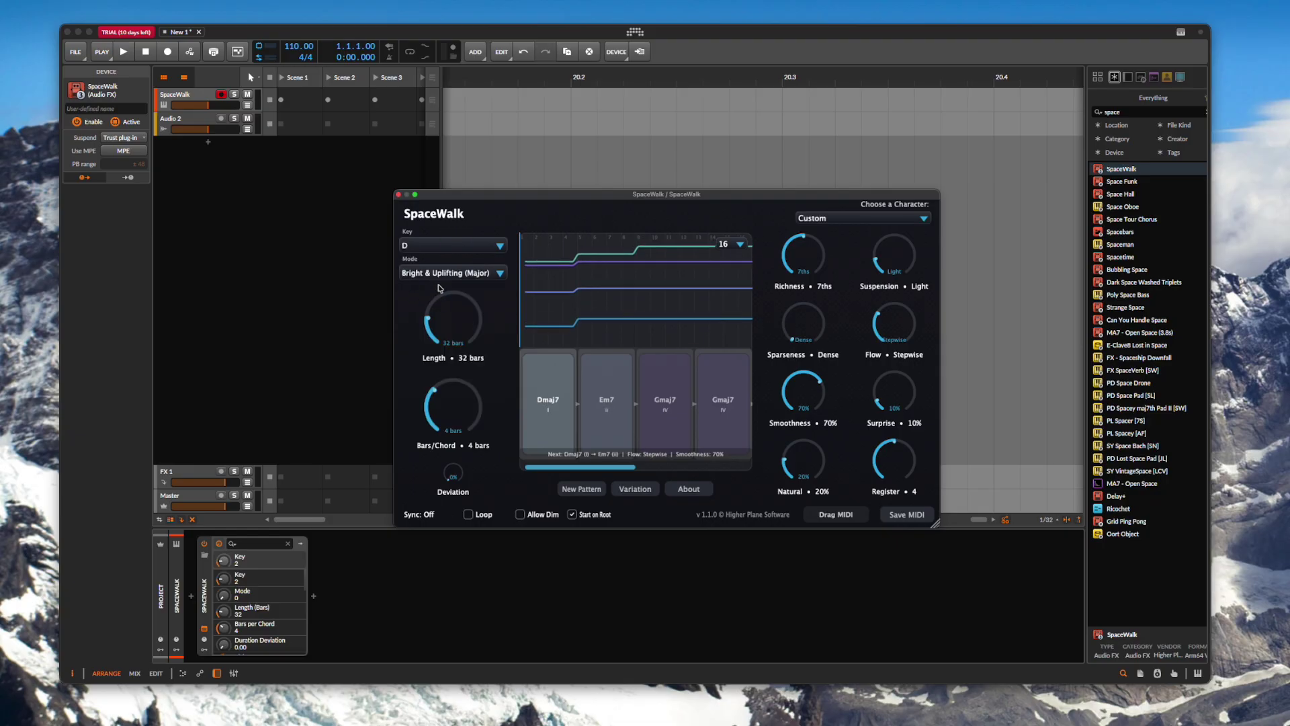
left_click(434, 246)
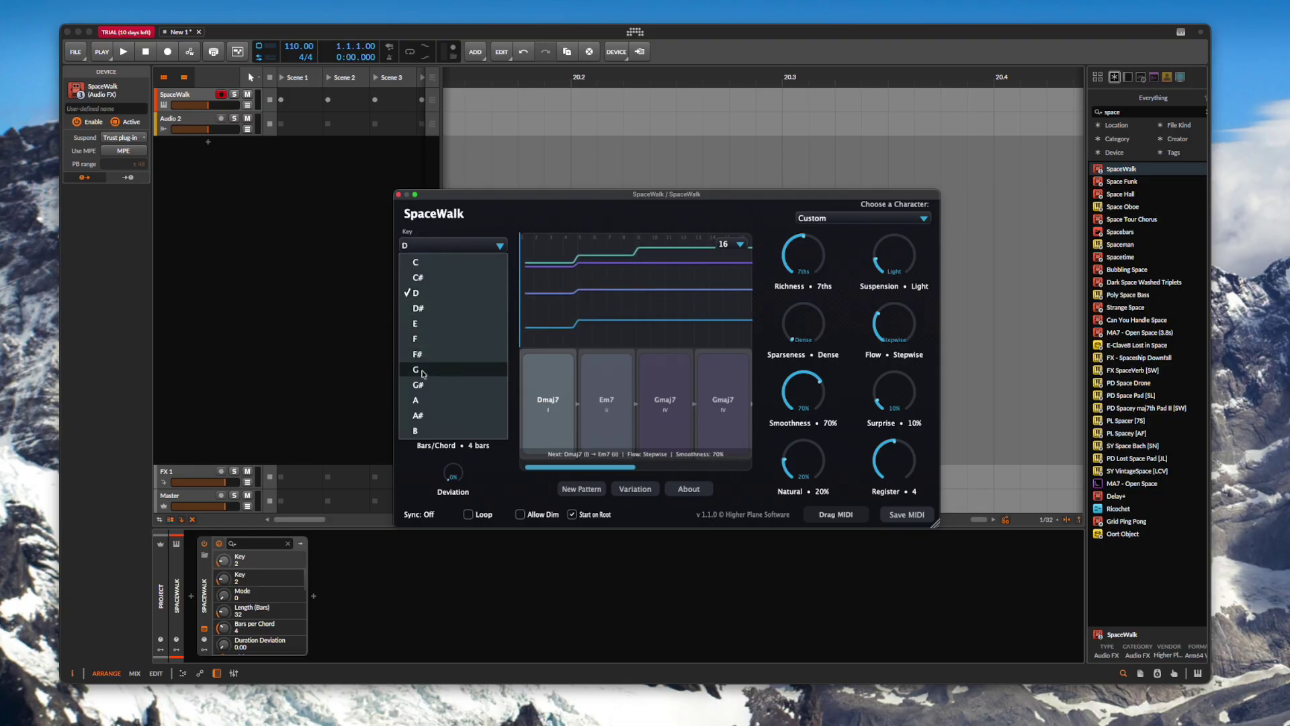
left_click(422, 370)
left_click(430, 273)
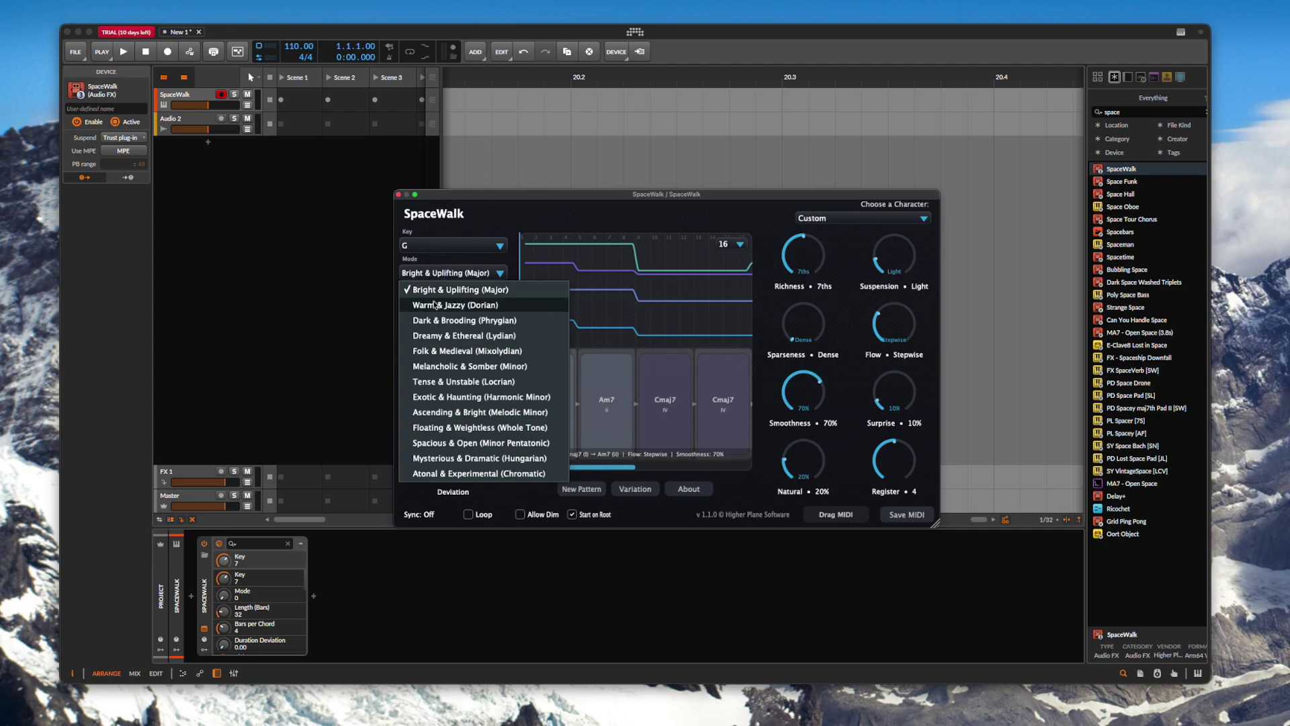
left_click(436, 304)
- Set richness to Triads, suspension to Medium, sparseness to Open and flow to Moderate
left_click_drag(802, 257, 796, 293)
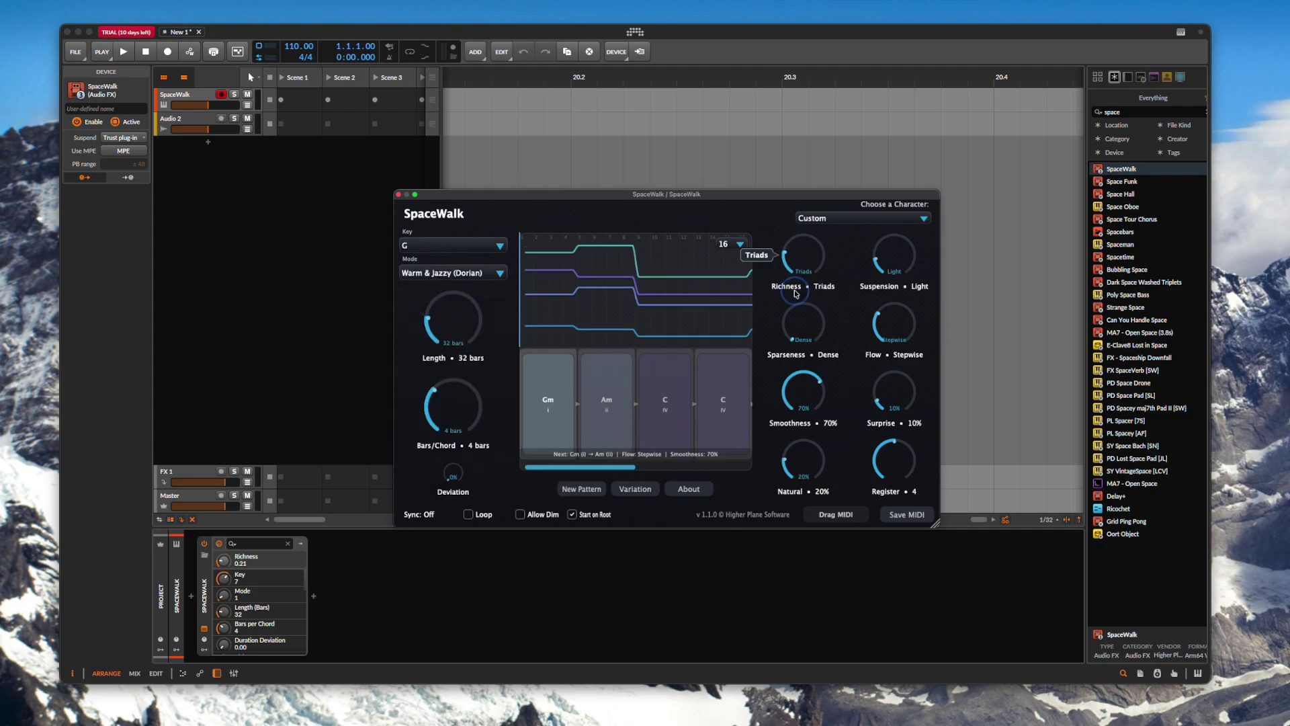
left_click_drag(903, 262, 902, 242)
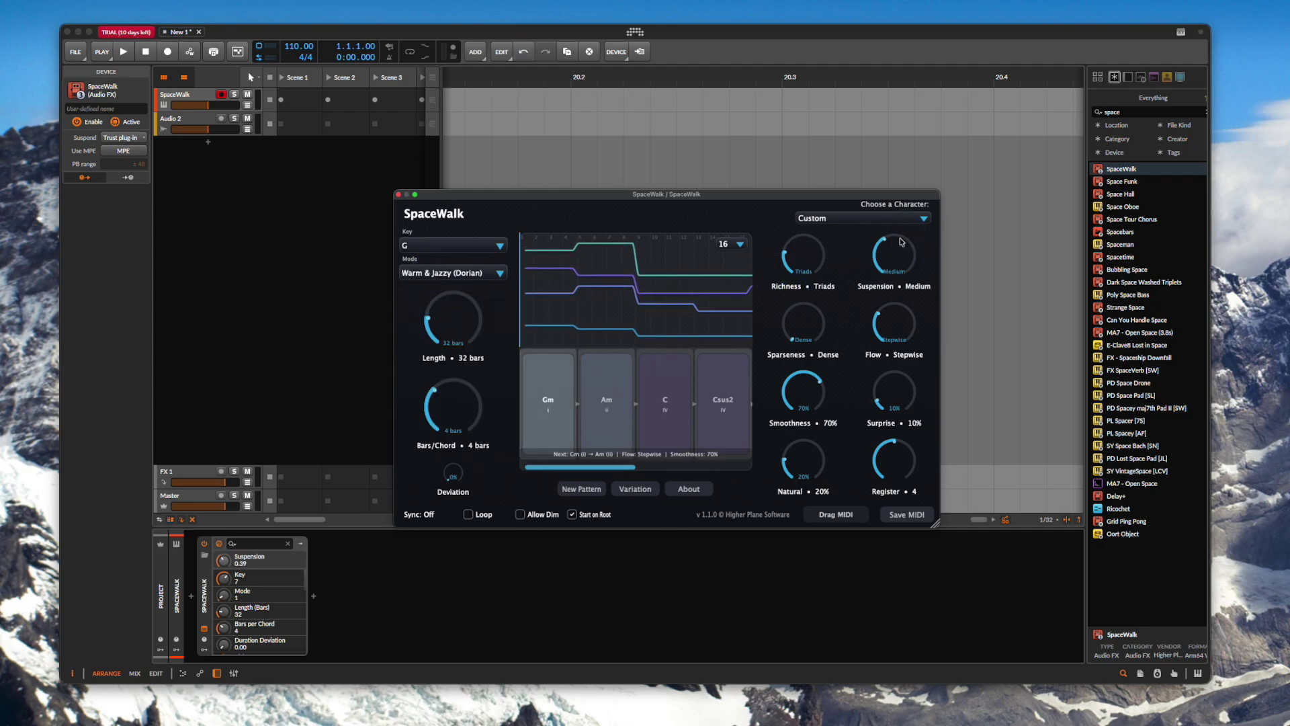
left_click_drag(828, 329, 819, 272)
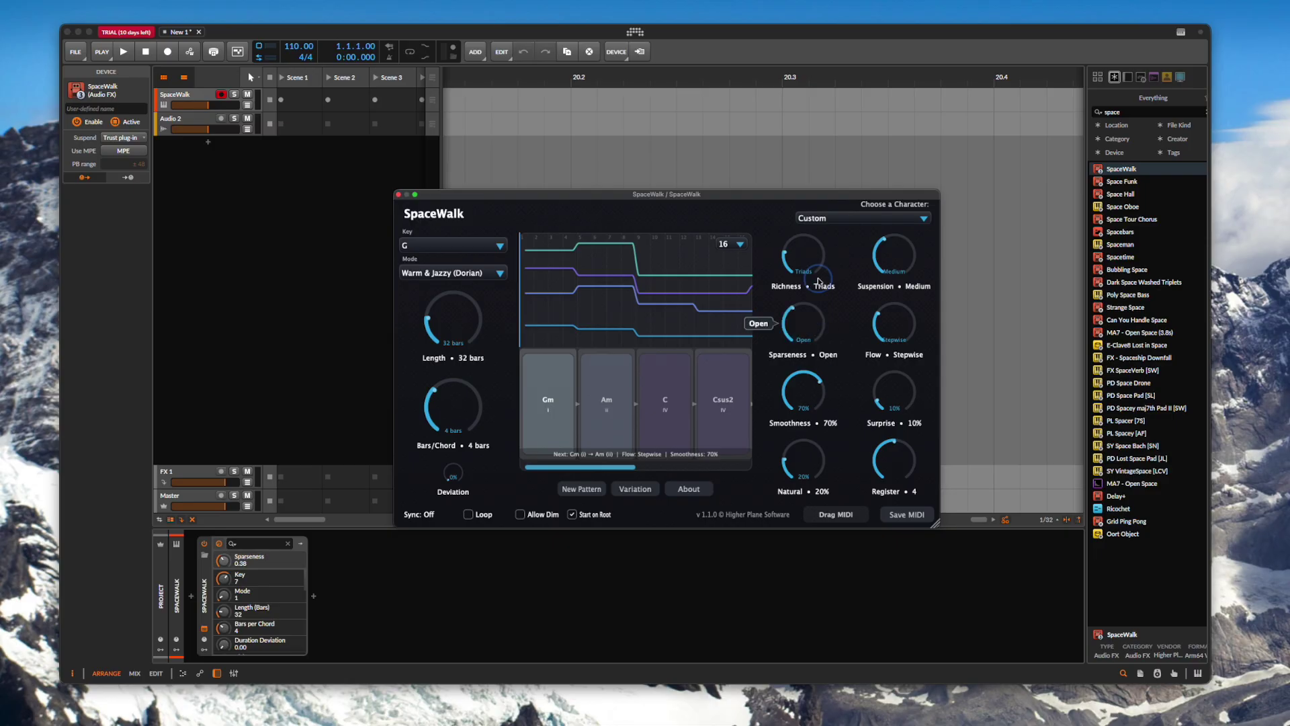
left_click_drag(902, 334, 900, 312)
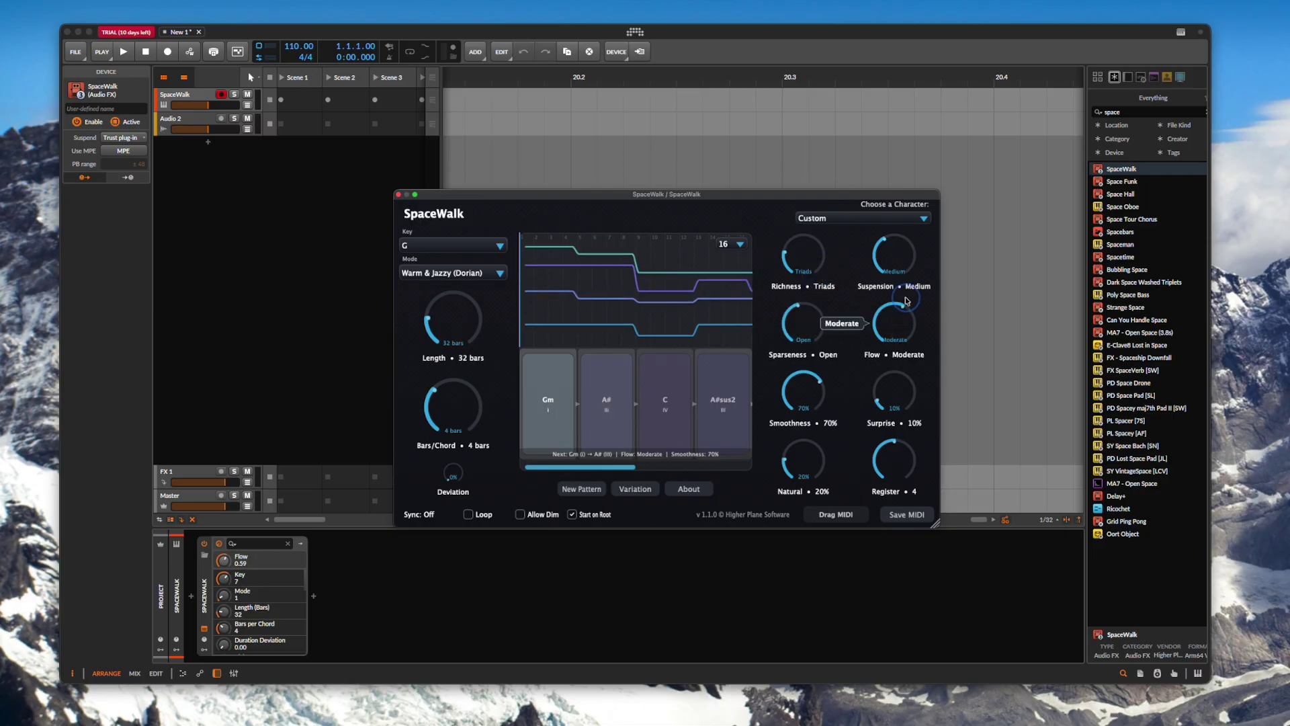
- Set smoothness to 19%, surprise to 41% and register to 5, then move the window up-left
left_click(807, 422)
left_click_drag(807, 421, 810, 466)
left_click_drag(904, 380, 904, 344)
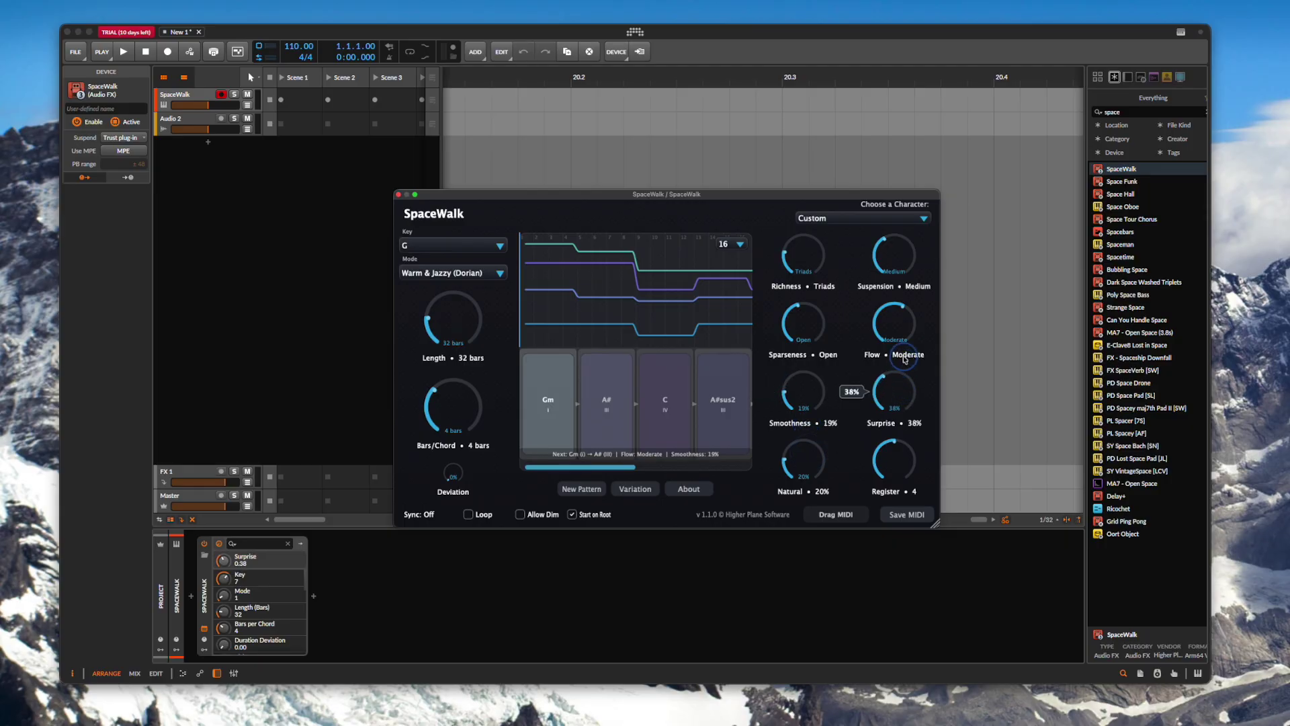
left_click_drag(901, 471, 901, 462)
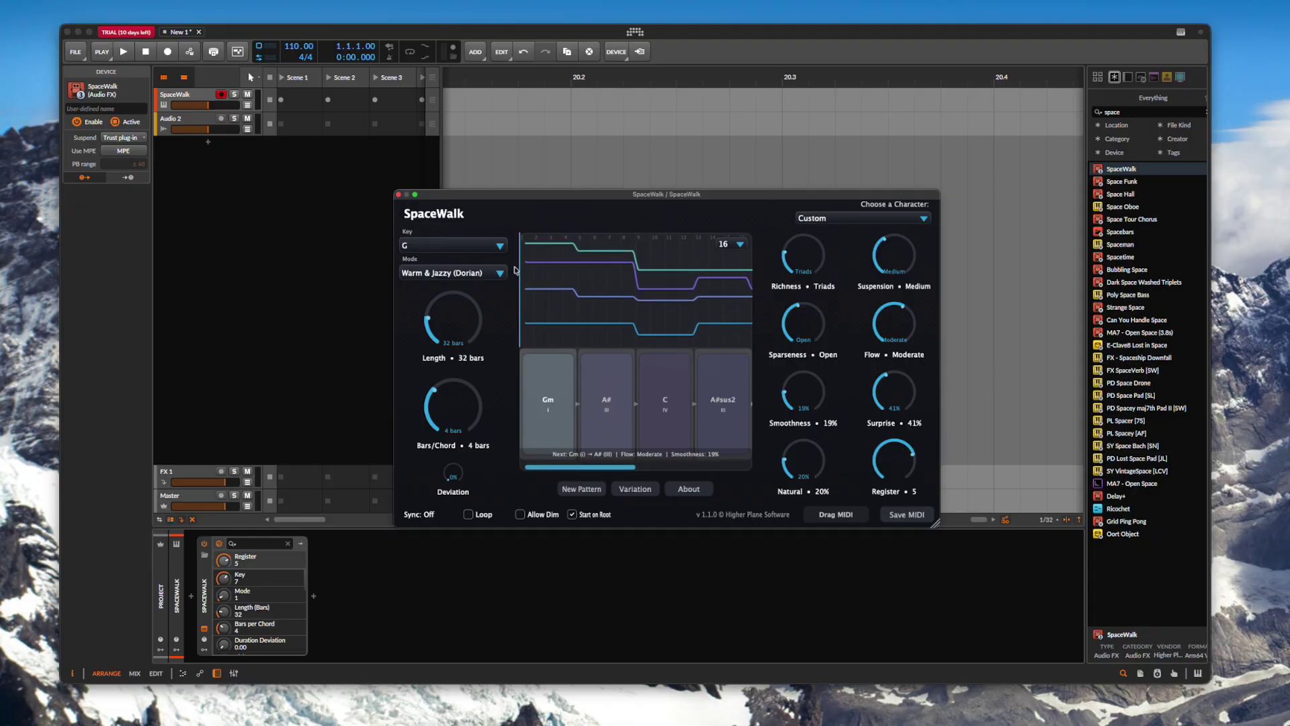
left_click_drag(545, 195, 471, 128)
- Search for 'vit' and add Vital after SpaceWalk in the track's device chain
left_click(1137, 111)
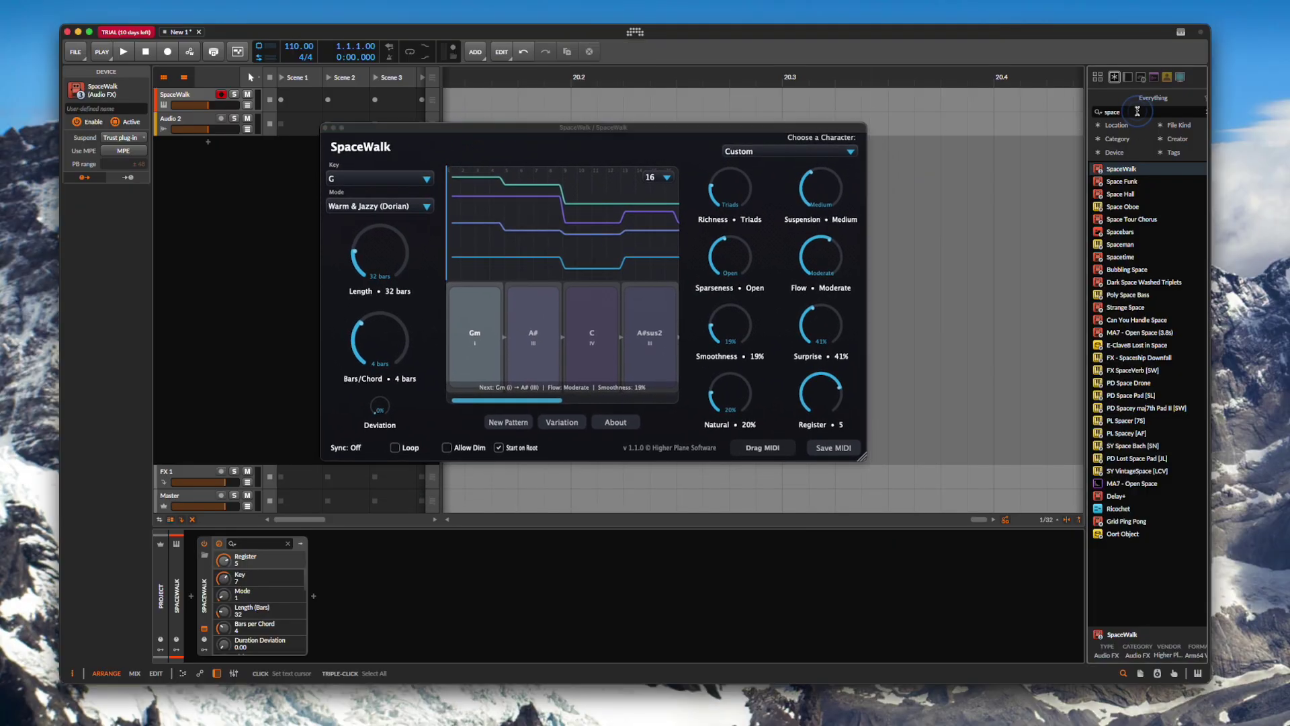
type("vit")
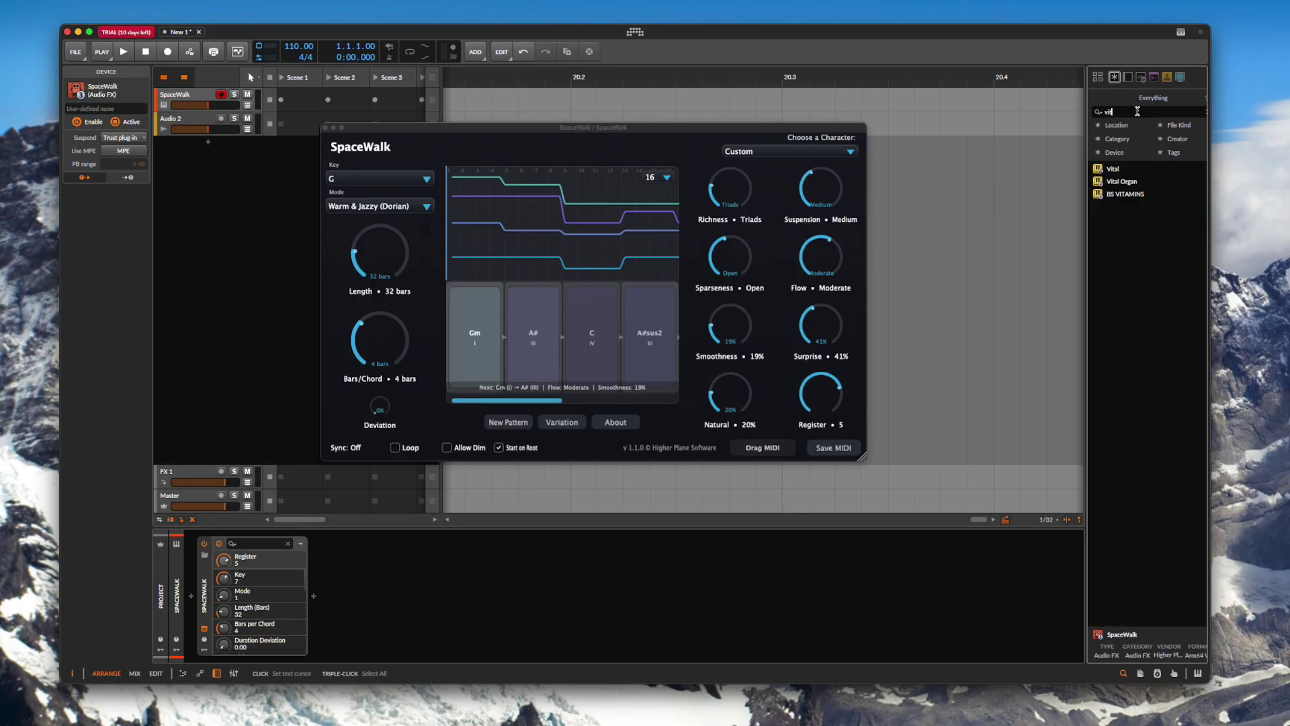
left_click_drag(1114, 169, 377, 590)
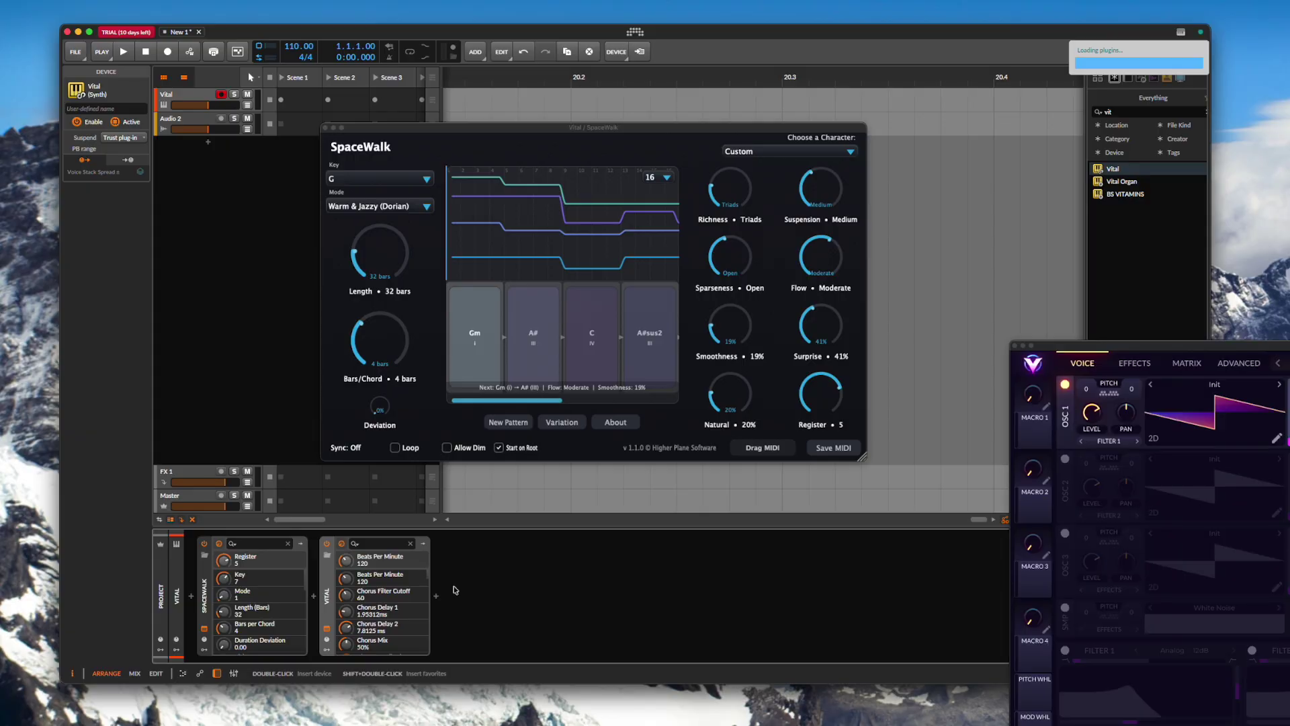
left_click_drag(1157, 353, 388, 125)
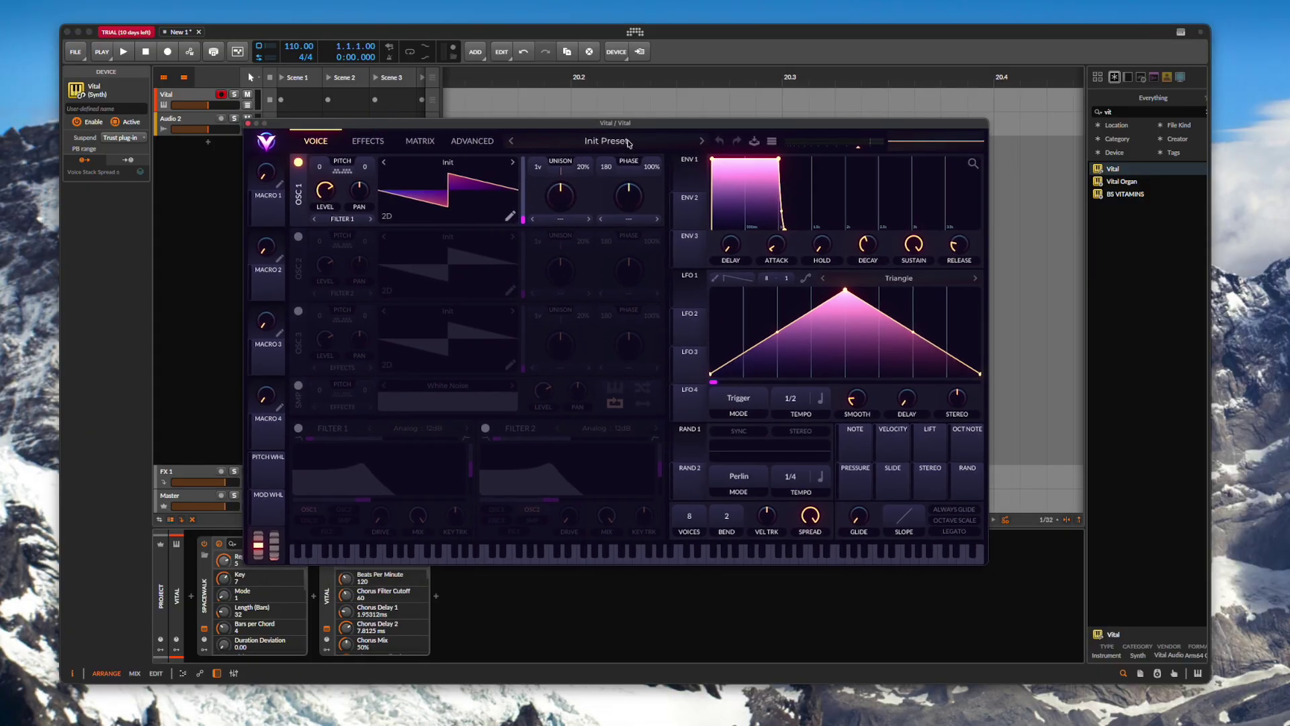
- Load Vital's Anomaly 4 - PD Ethereal Drifter preset and close the Vital window
left_click(625, 141)
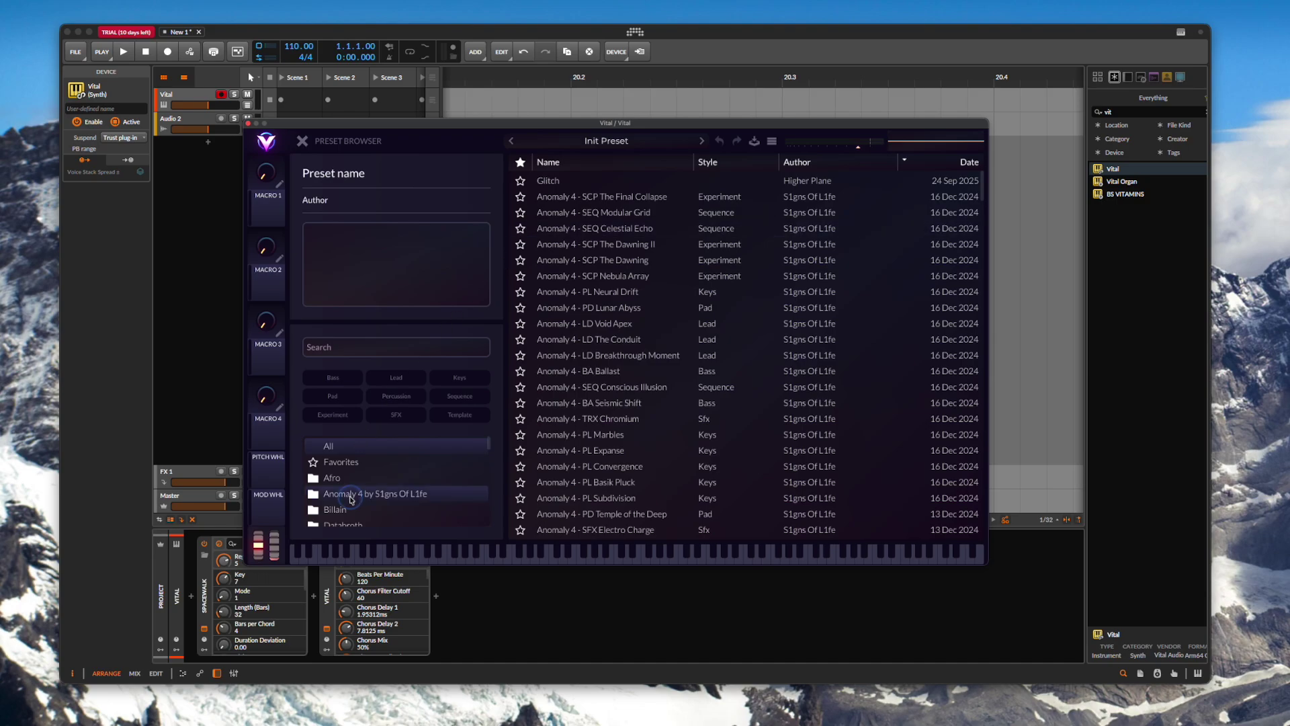
left_click(351, 495)
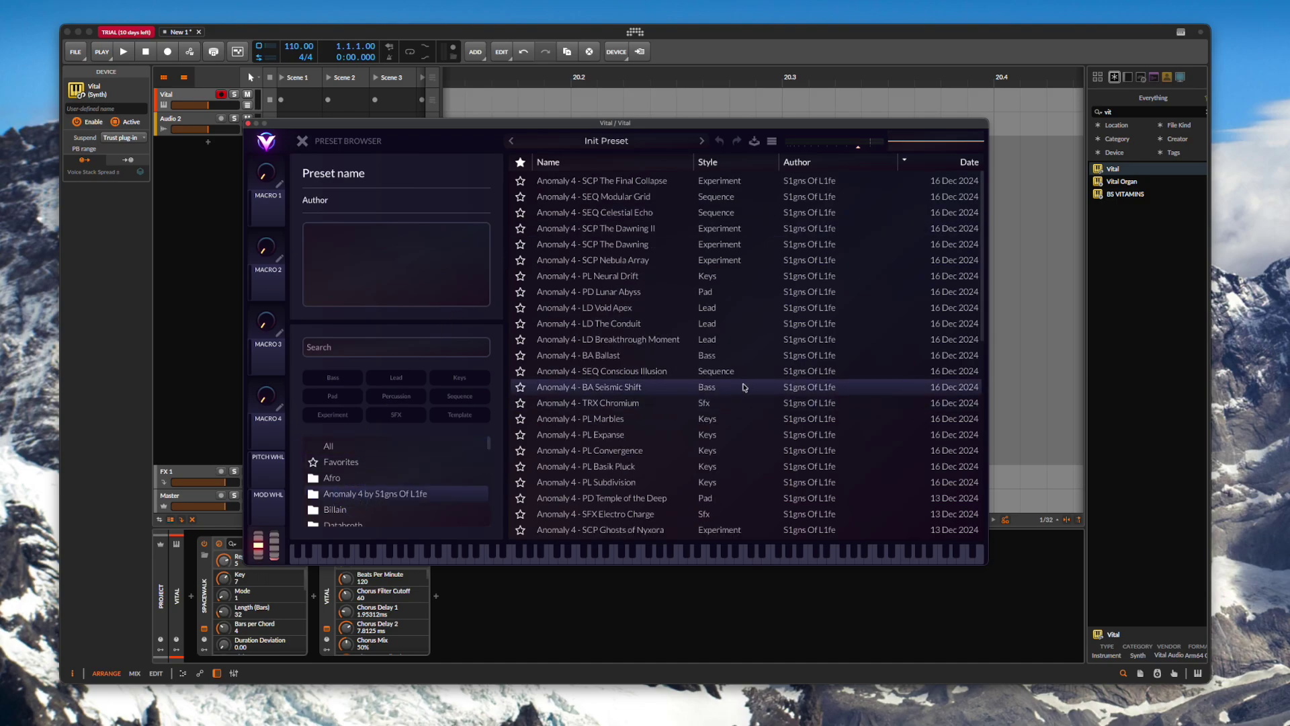
scroll(716, 431, "down", 2)
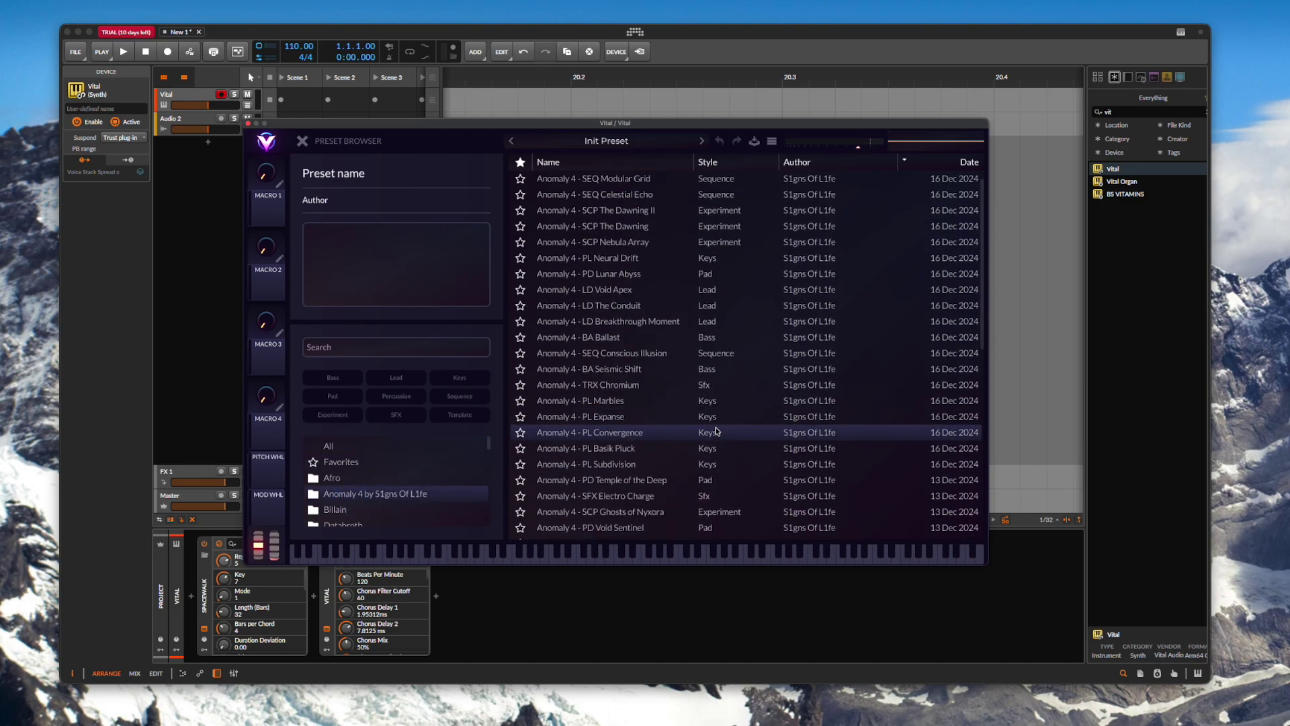
left_click(549, 162)
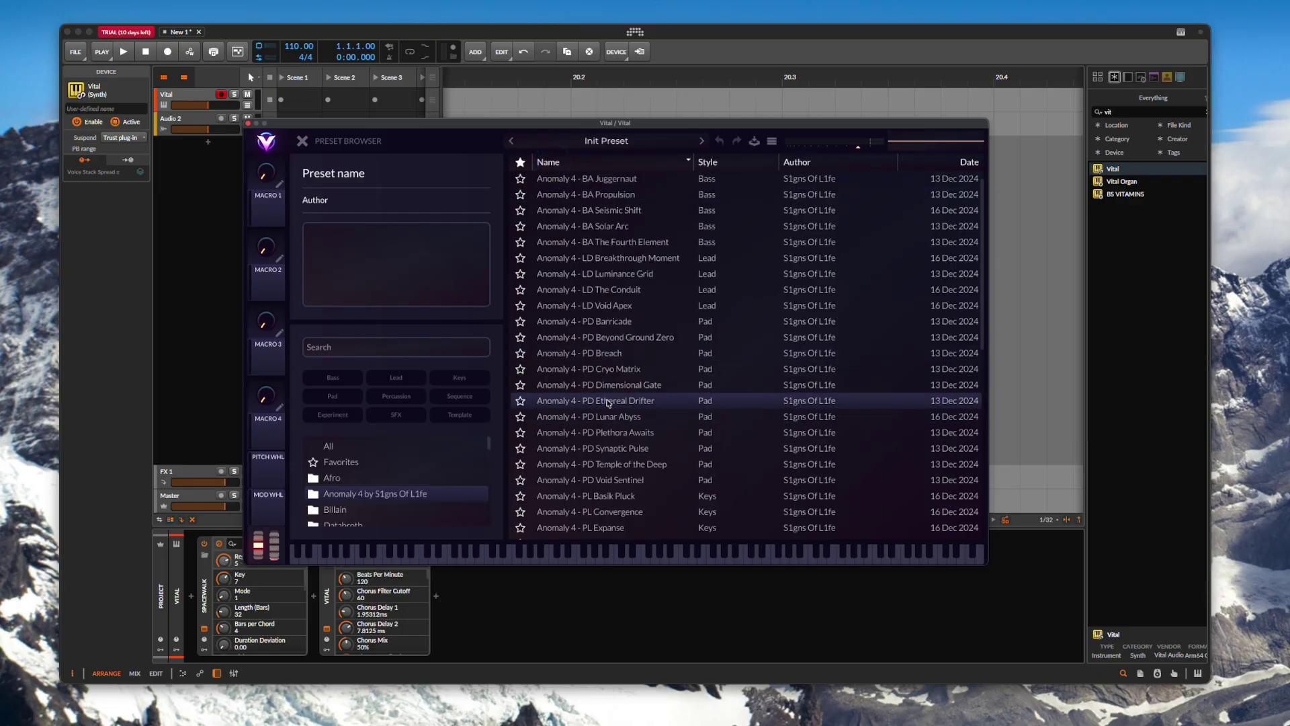
left_click(615, 402)
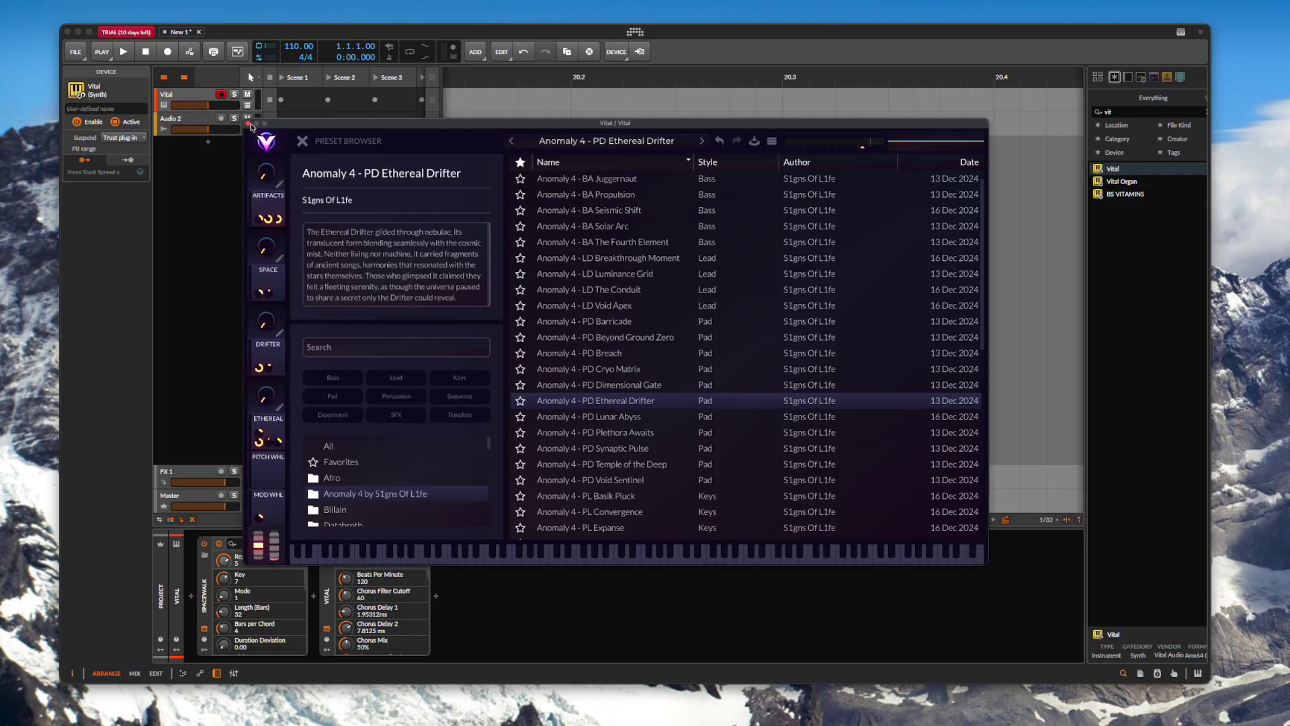
left_click(248, 123)
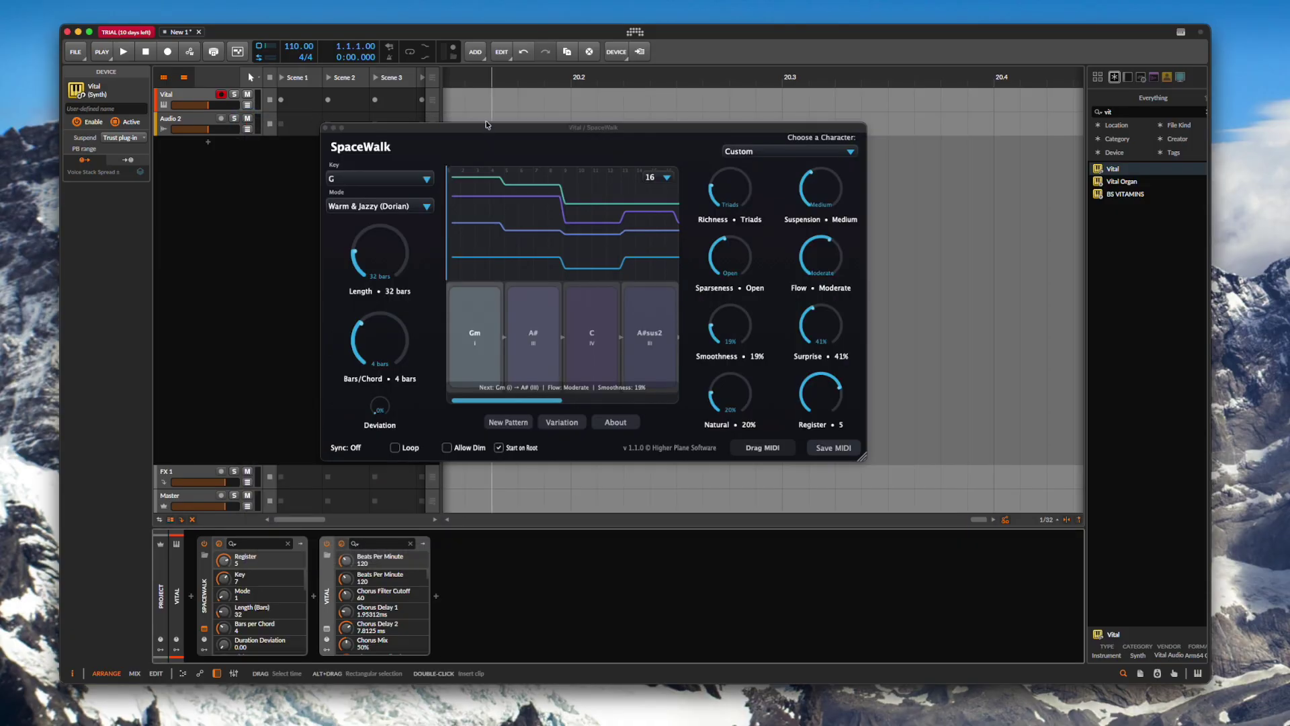
- Start Bitwig playback so SpaceWalk's Gm–A#–C–A#sus2 chords play through Vital
left_click(125, 53)
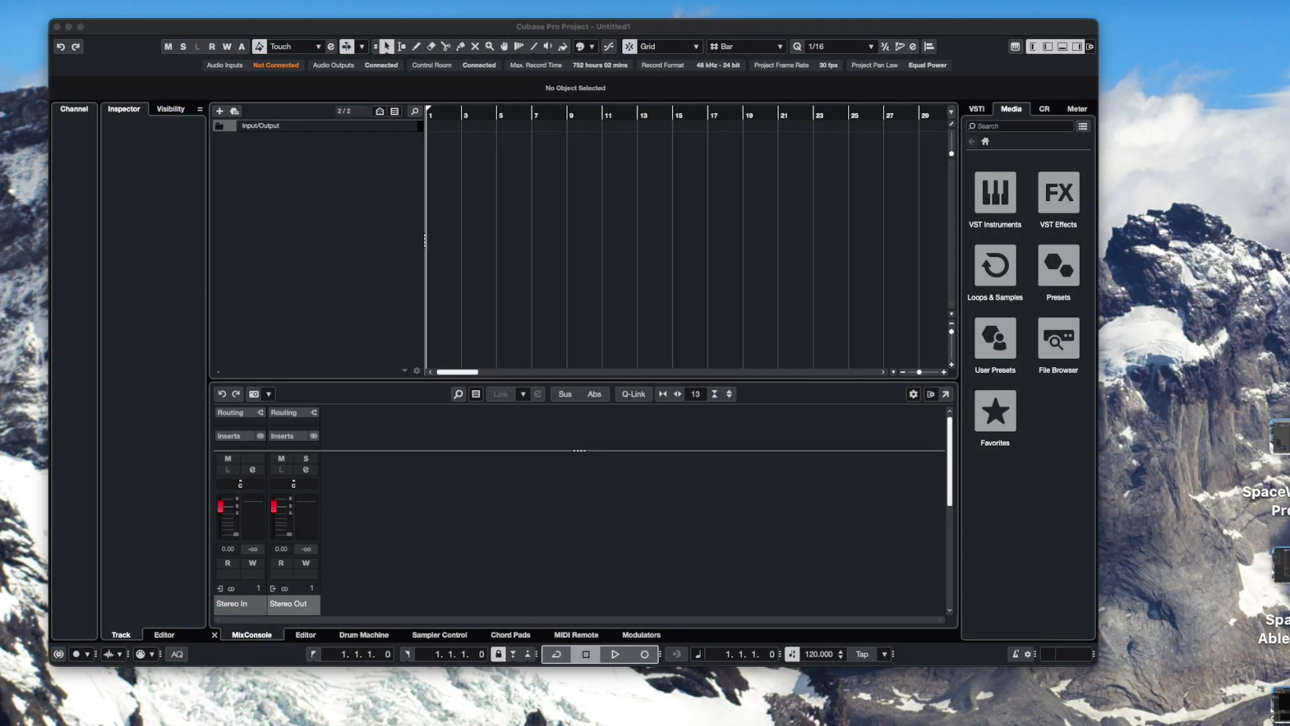
- Widen Cubase and add an FX 01-SpaceWalk effect track, centring SpaceWalk's editor window
left_click_drag(1097, 319, 1216, 320)
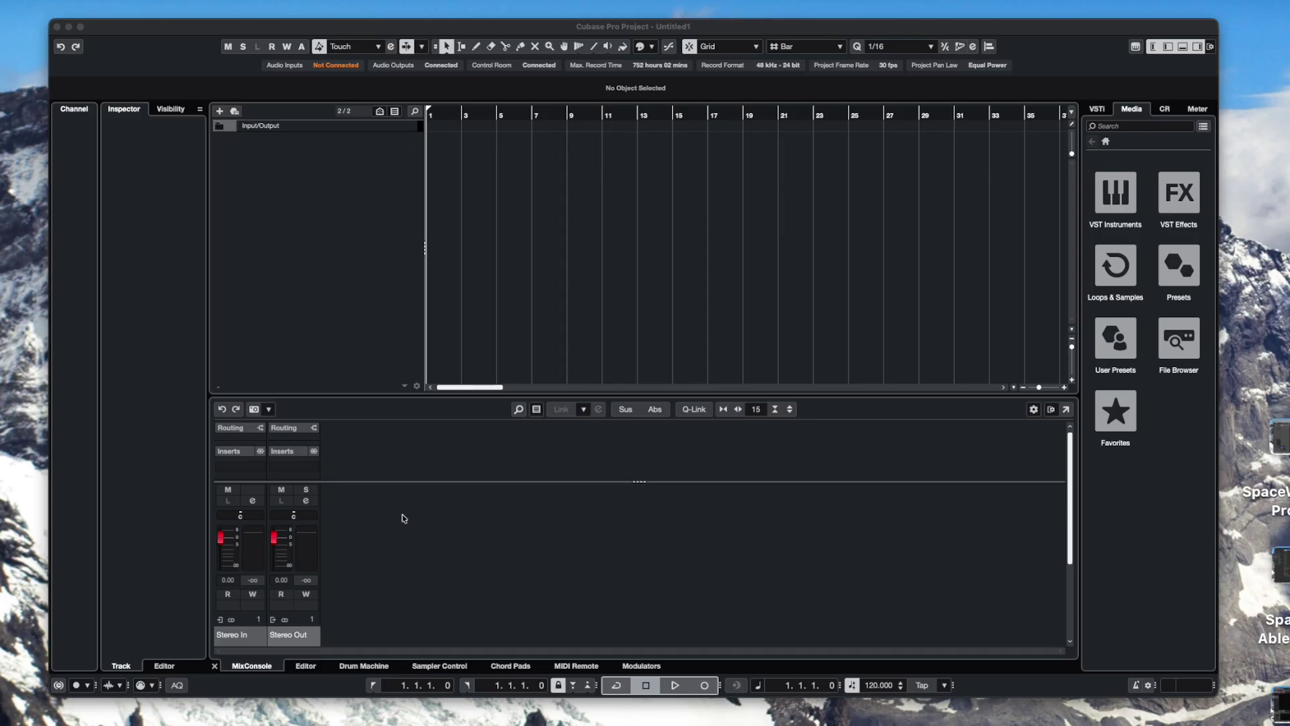
right_click(404, 518)
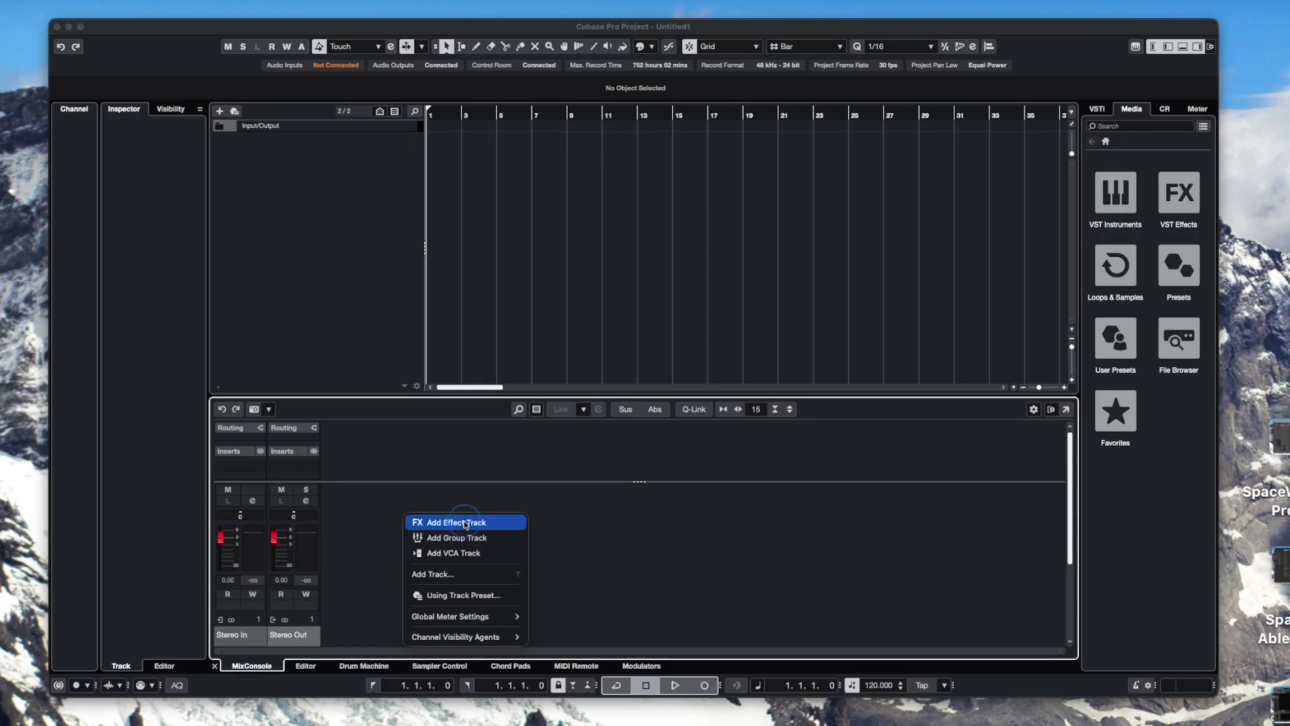
left_click(465, 524)
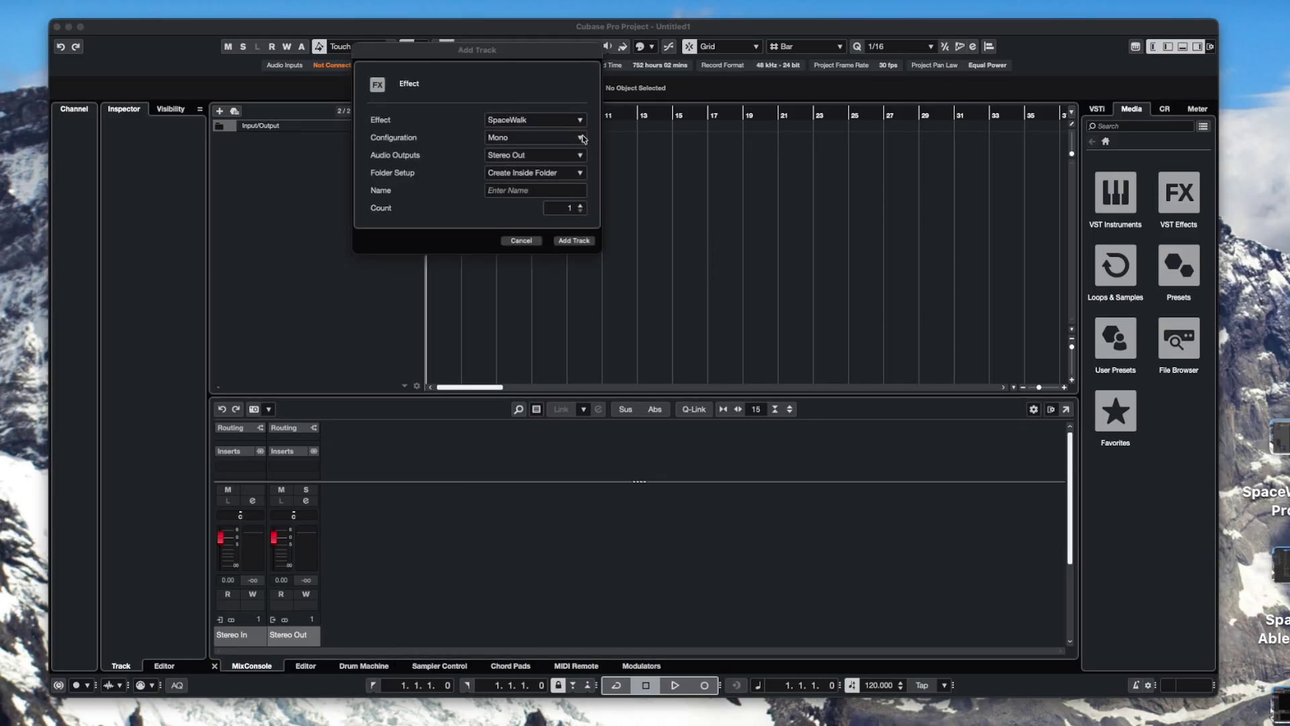
left_click(580, 121)
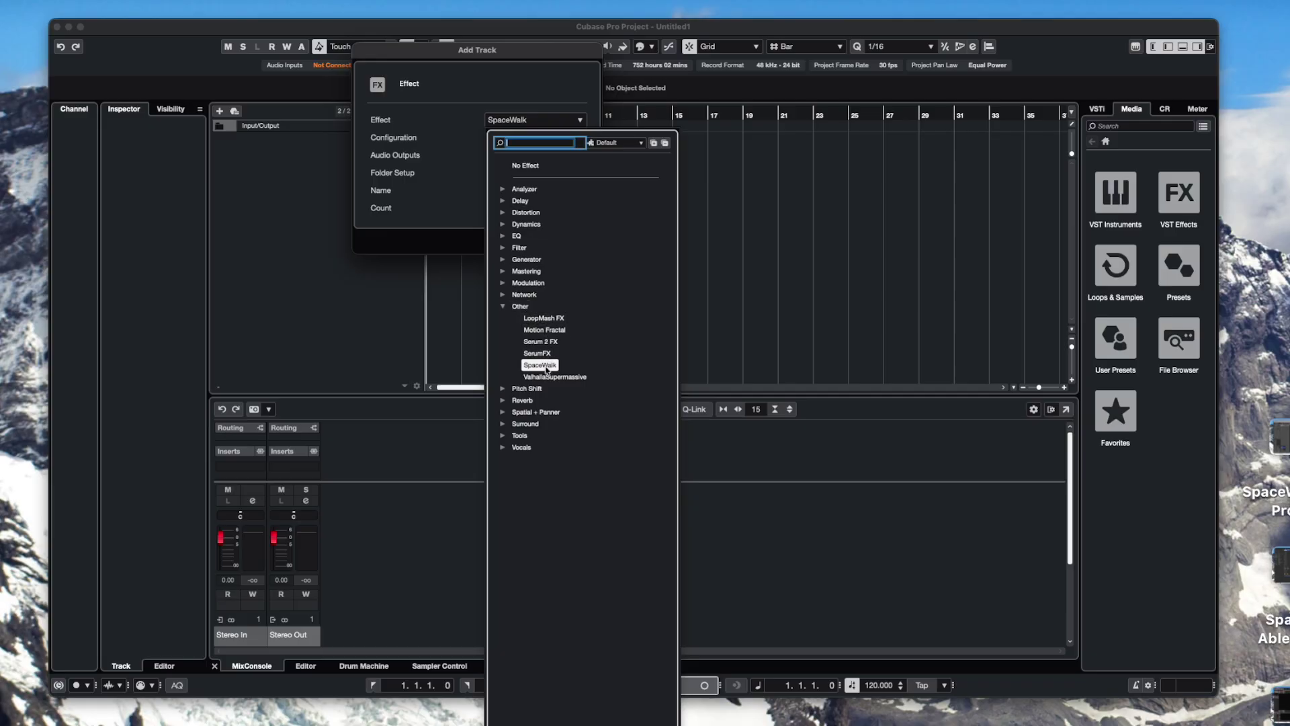
left_click(546, 364)
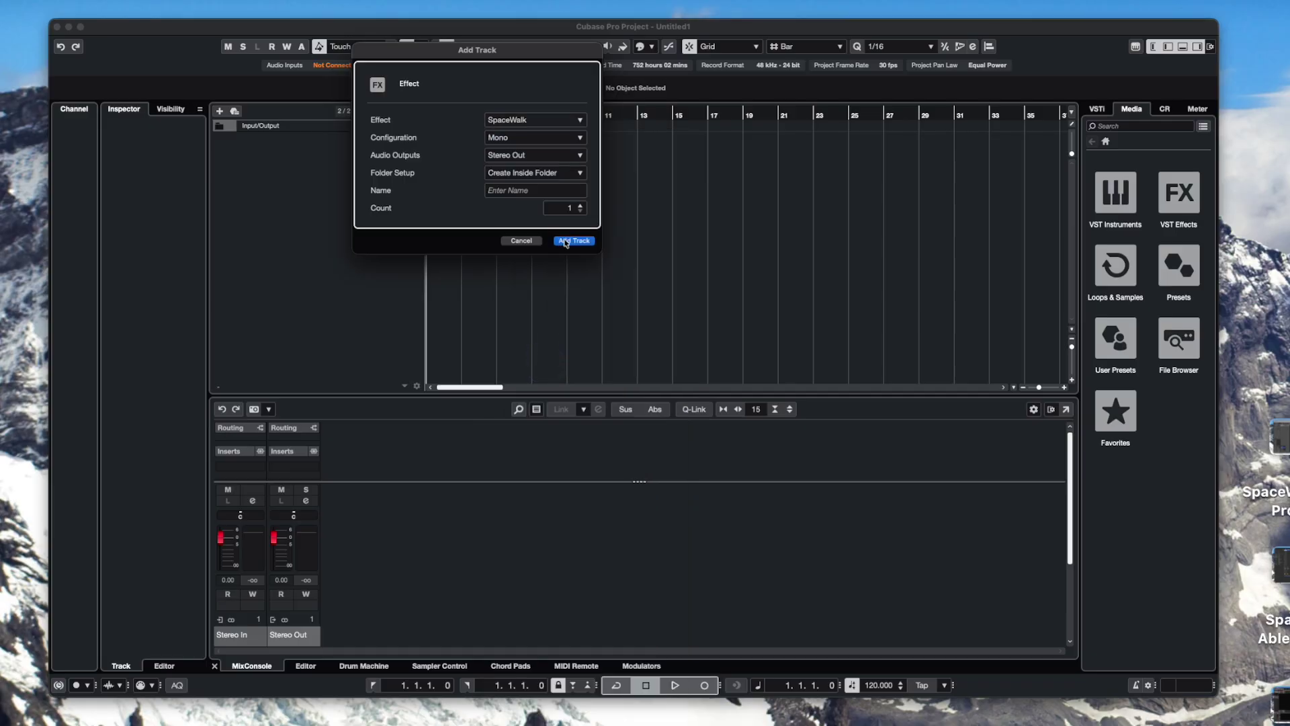
left_click(565, 242)
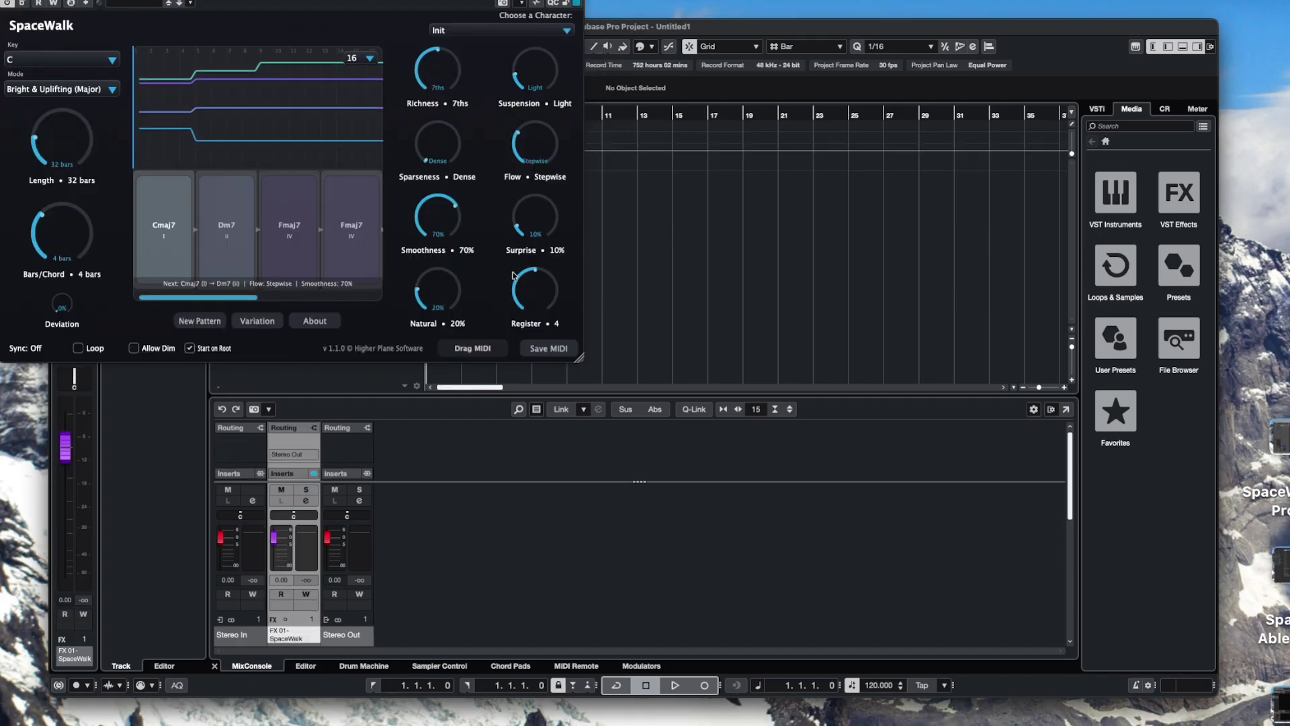
left_click_drag(378, 1, 548, 106)
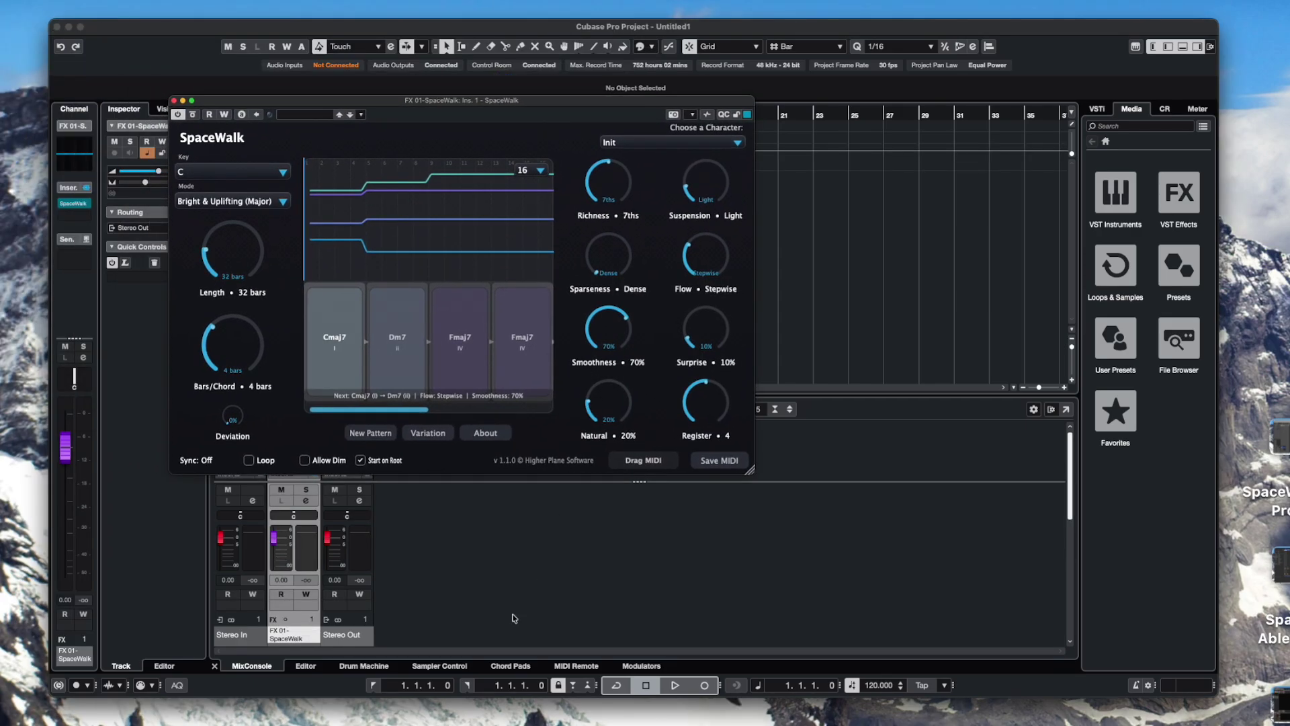
- Create a Vital 01 instrument track fed by FX 01-SpaceWalk's MIDI output
right_click(465, 552)
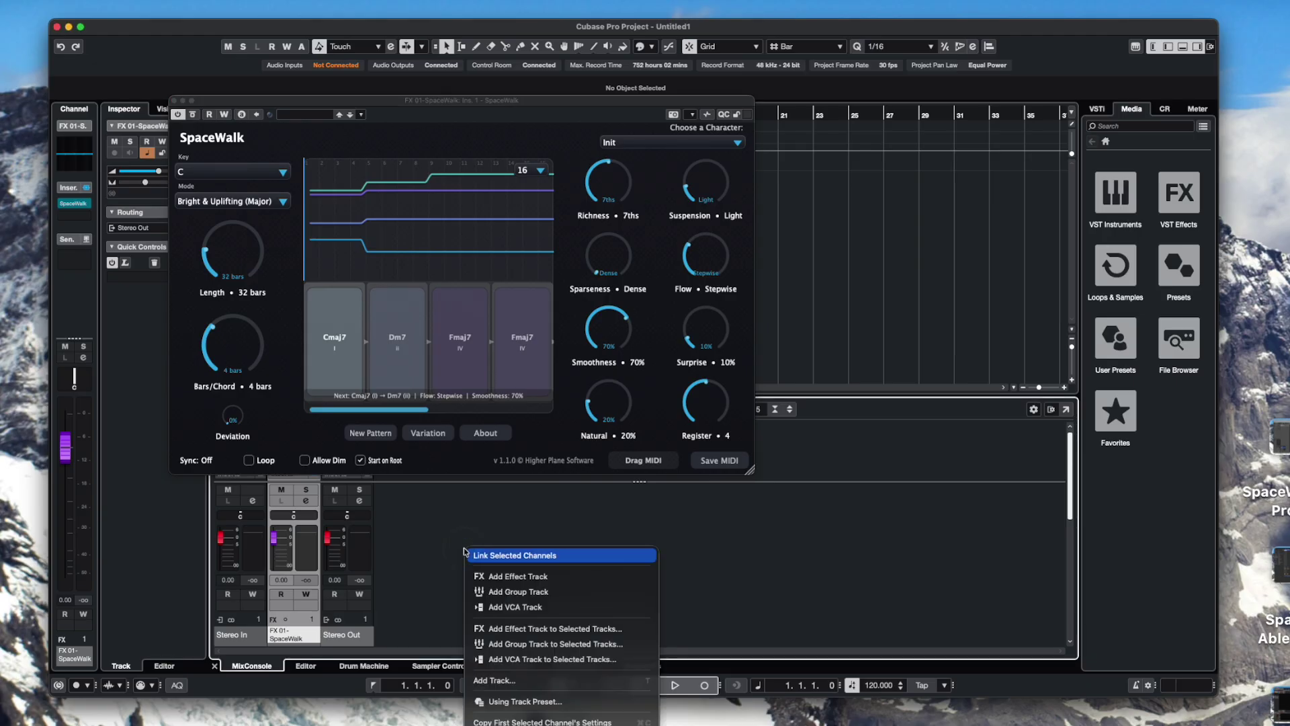
left_click(516, 685)
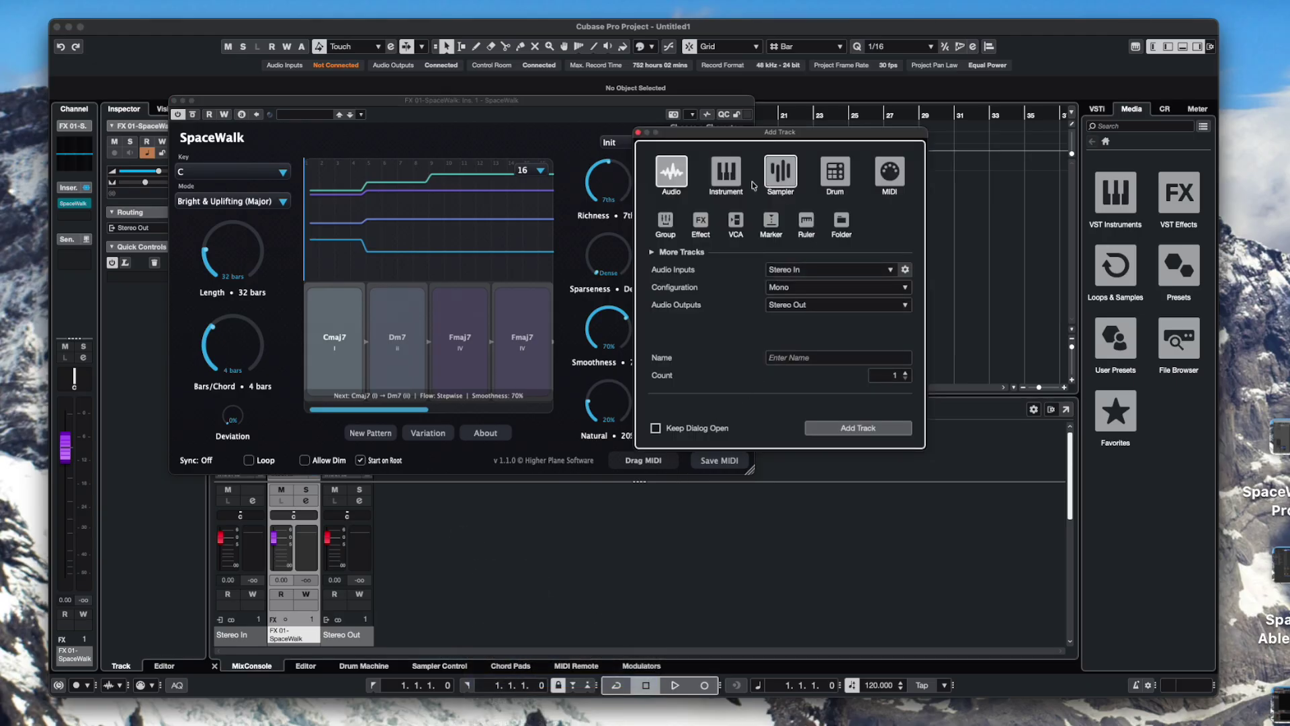
left_click(725, 173)
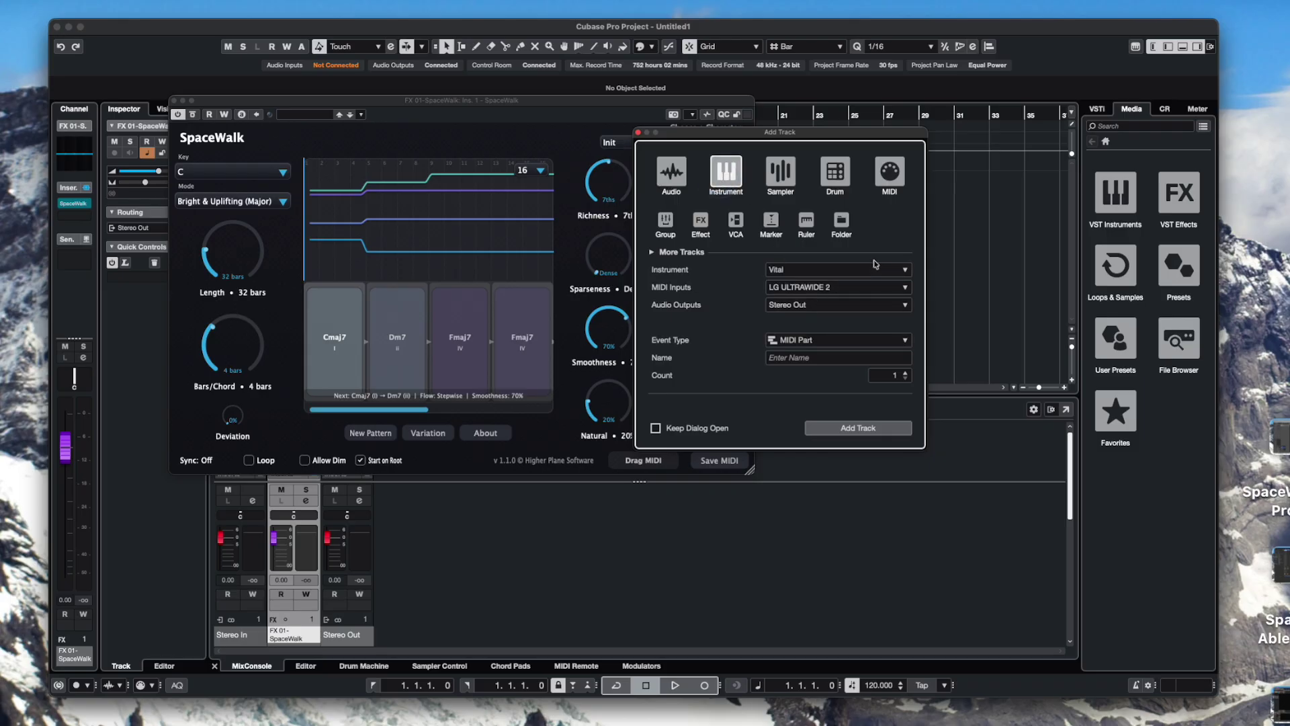
left_click(904, 270)
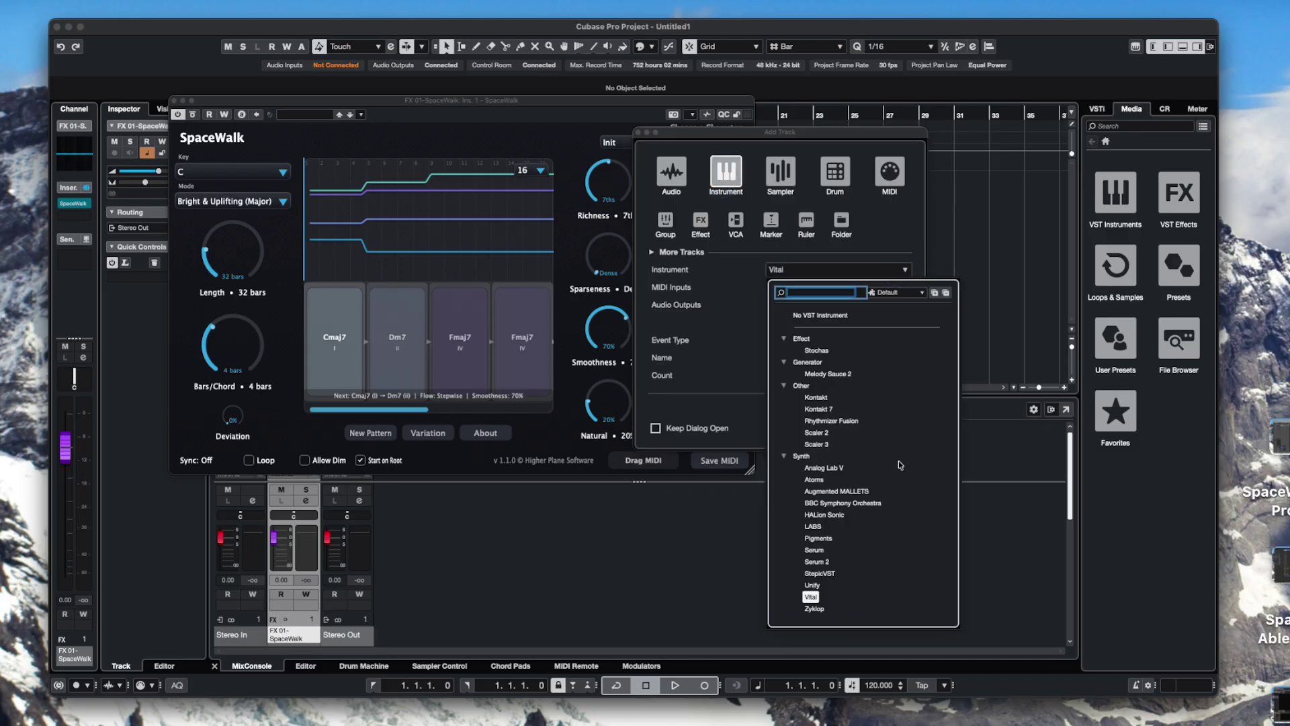
left_click(811, 597)
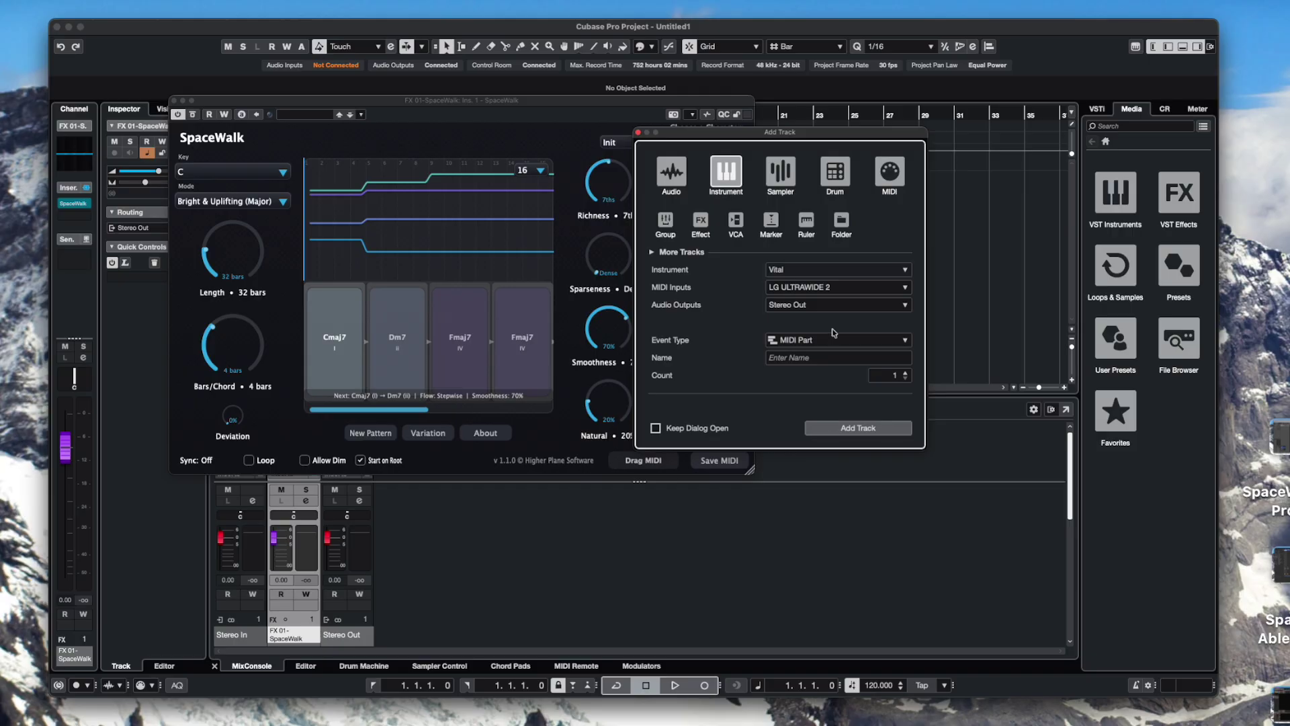
left_click(905, 289)
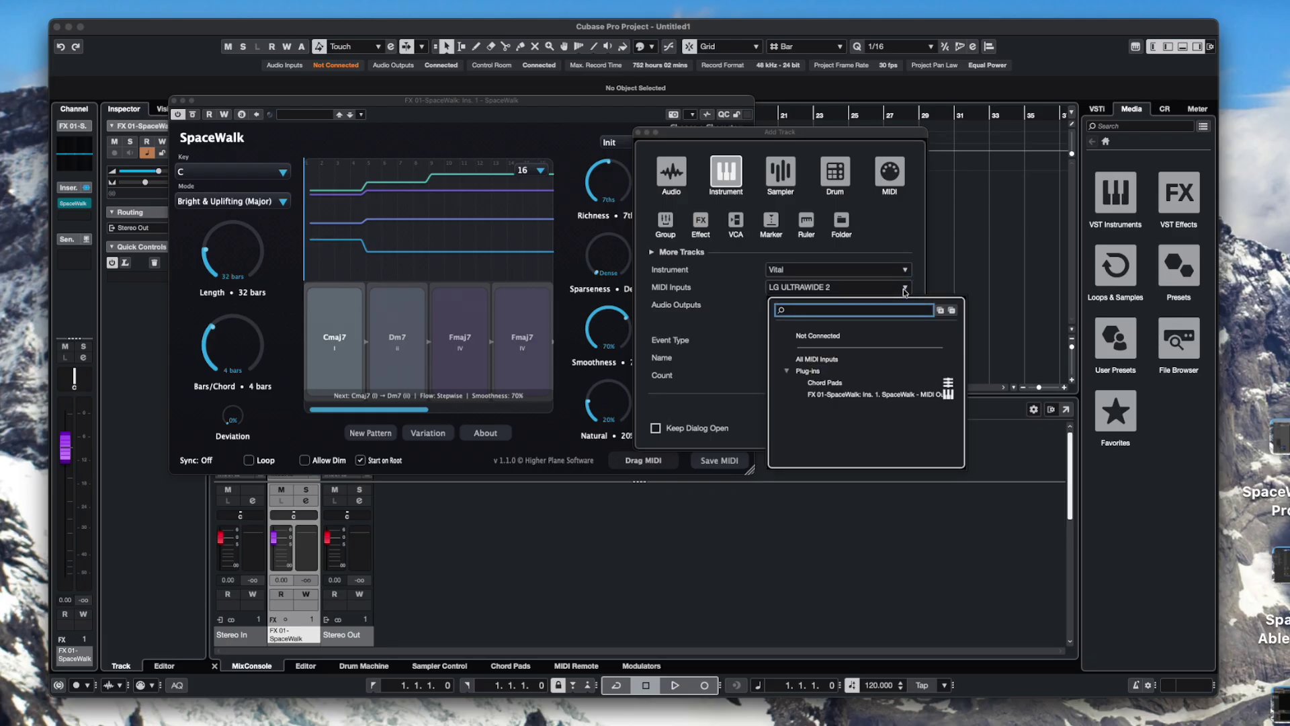
left_click(839, 396)
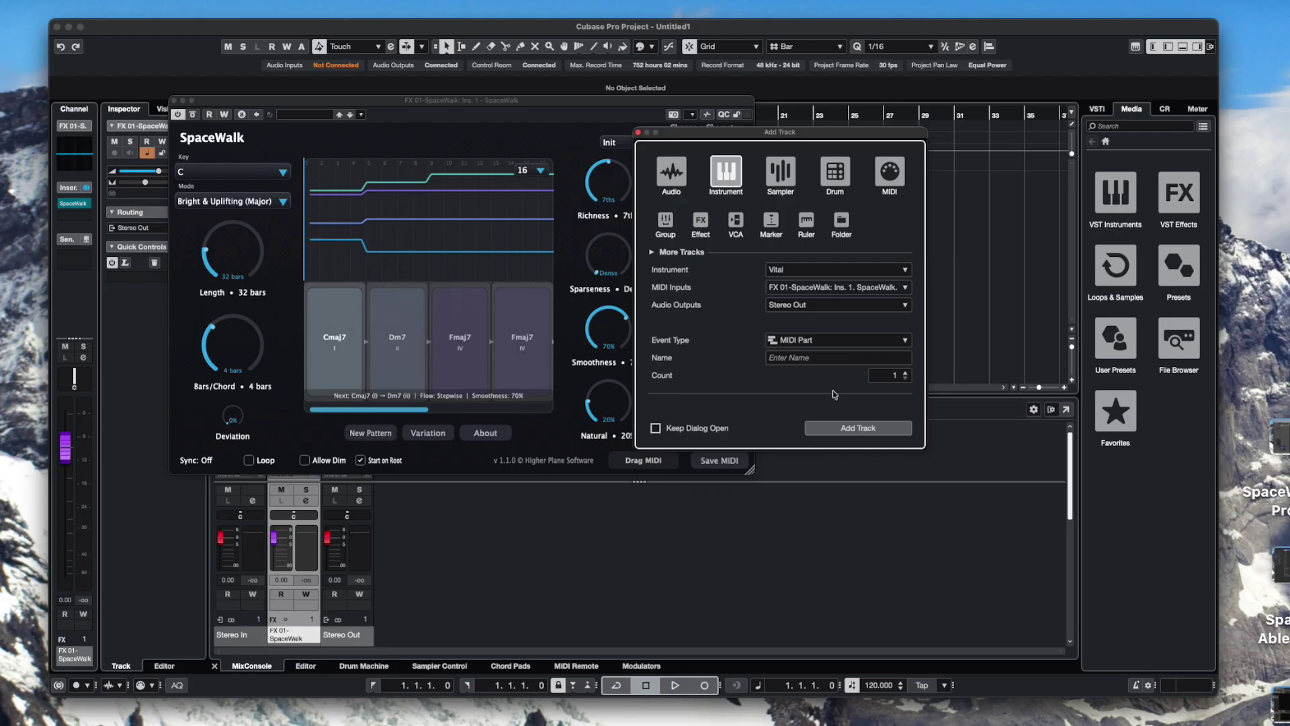
left_click(838, 429)
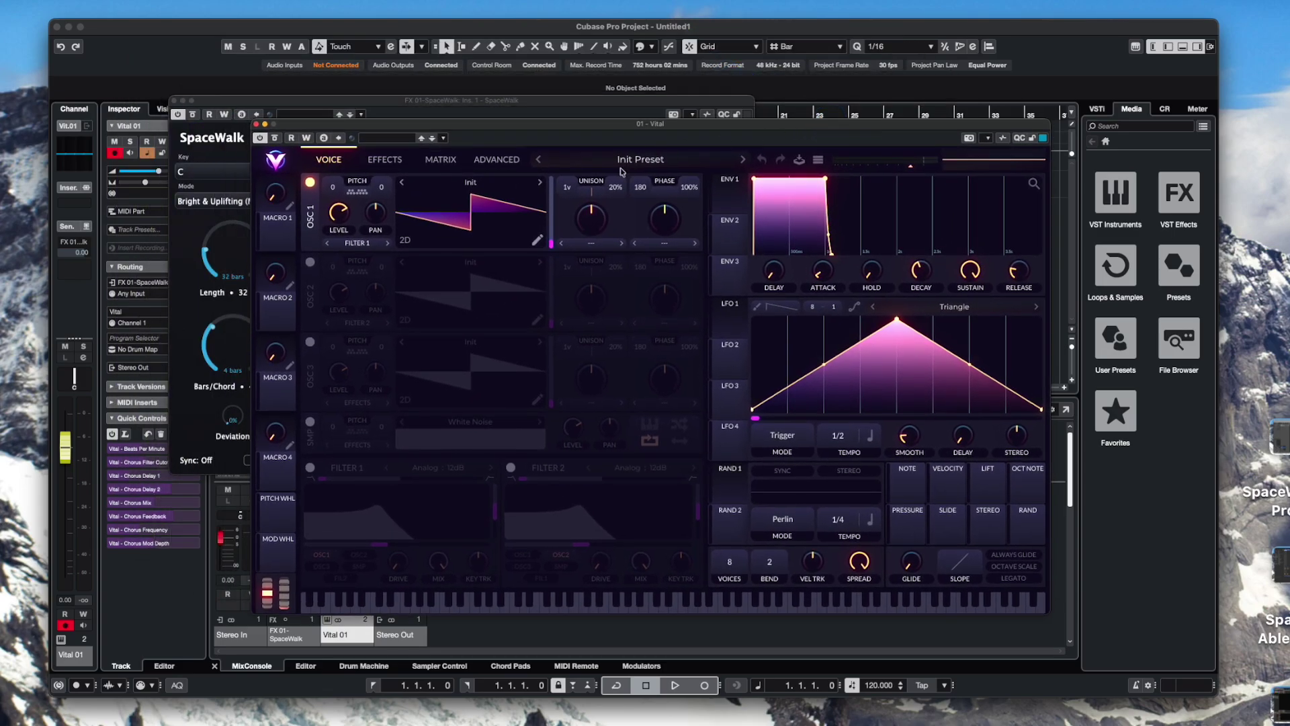
- Load Vital's Anomaly 4 - PD Breach preset from the name-sorted Anomaly 4 folder
left_click(631, 161)
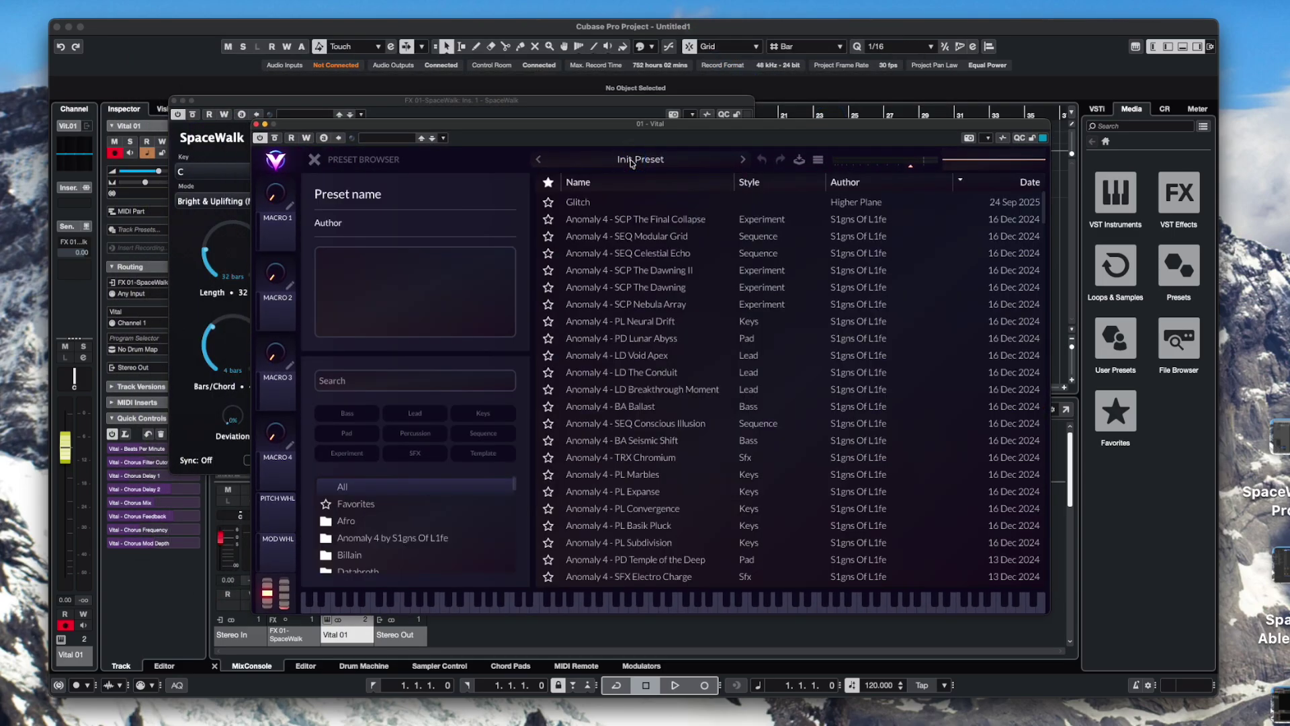
left_click(381, 540)
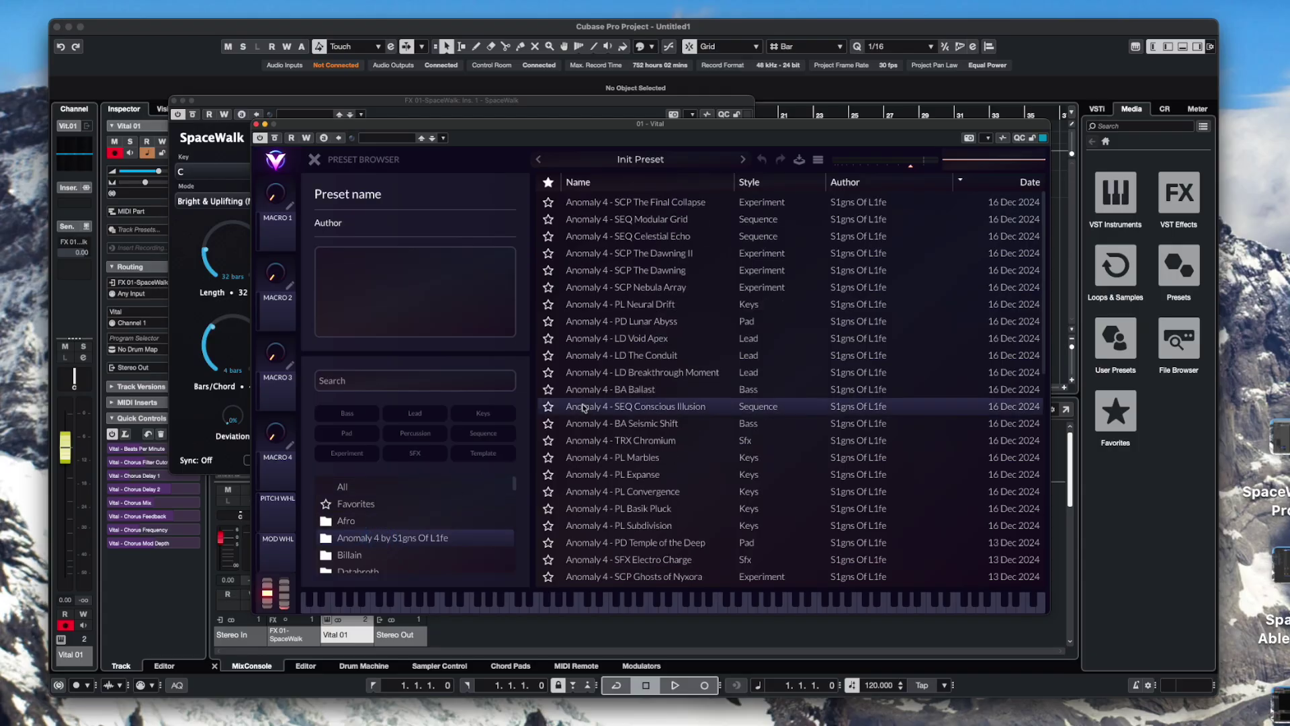
left_click(616, 184)
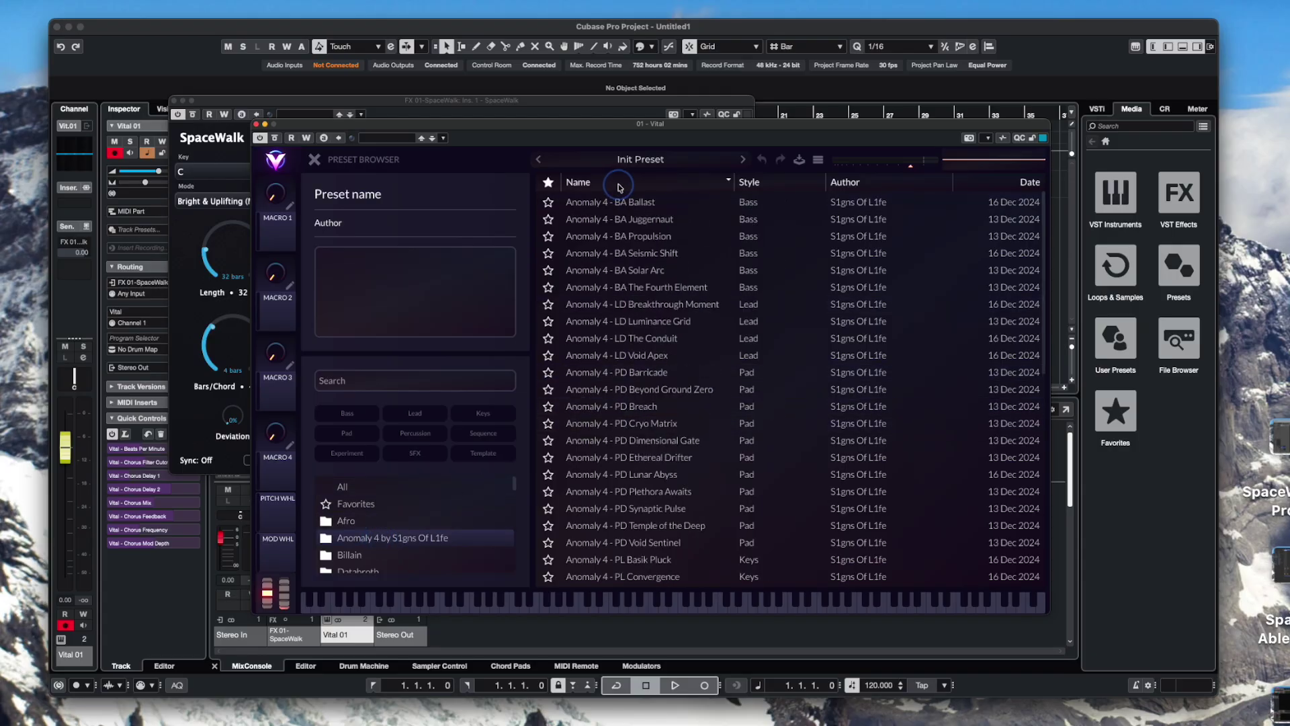
left_click(666, 409)
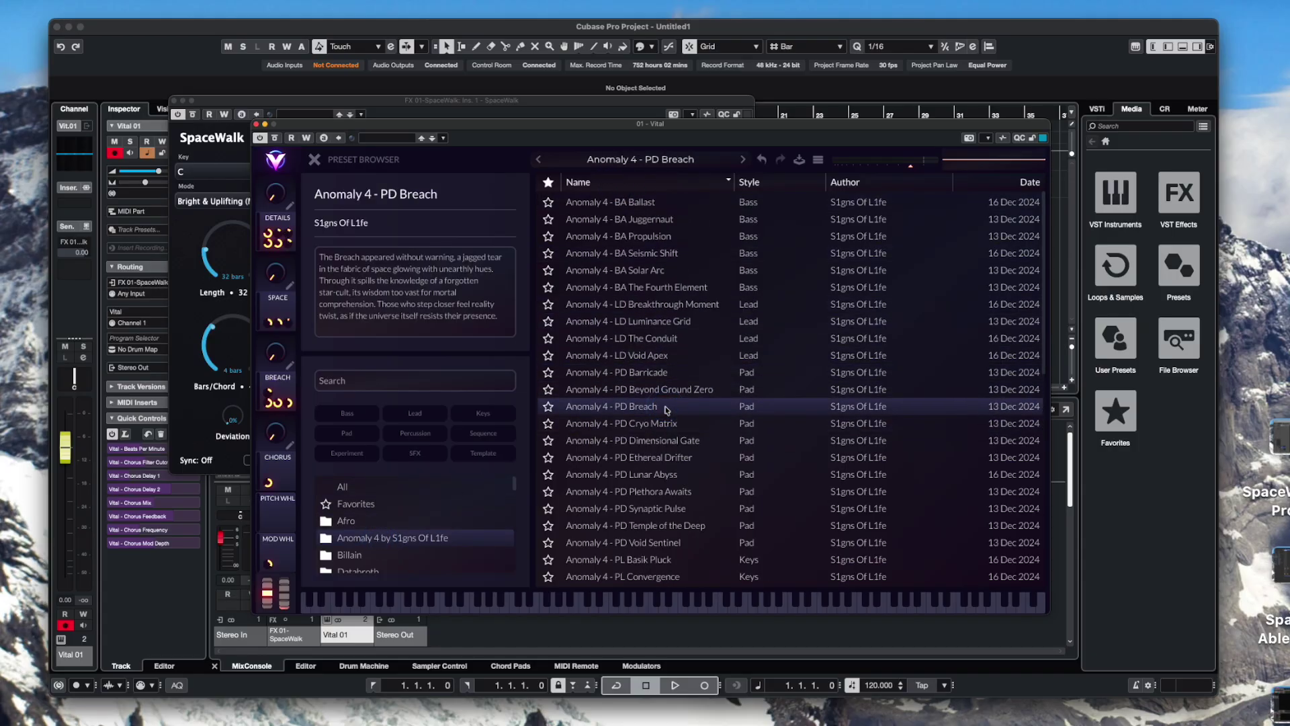
- Close Vital and set SpaceWalk to key A with Melancholic & Somber (Minor) mode
left_click(256, 125)
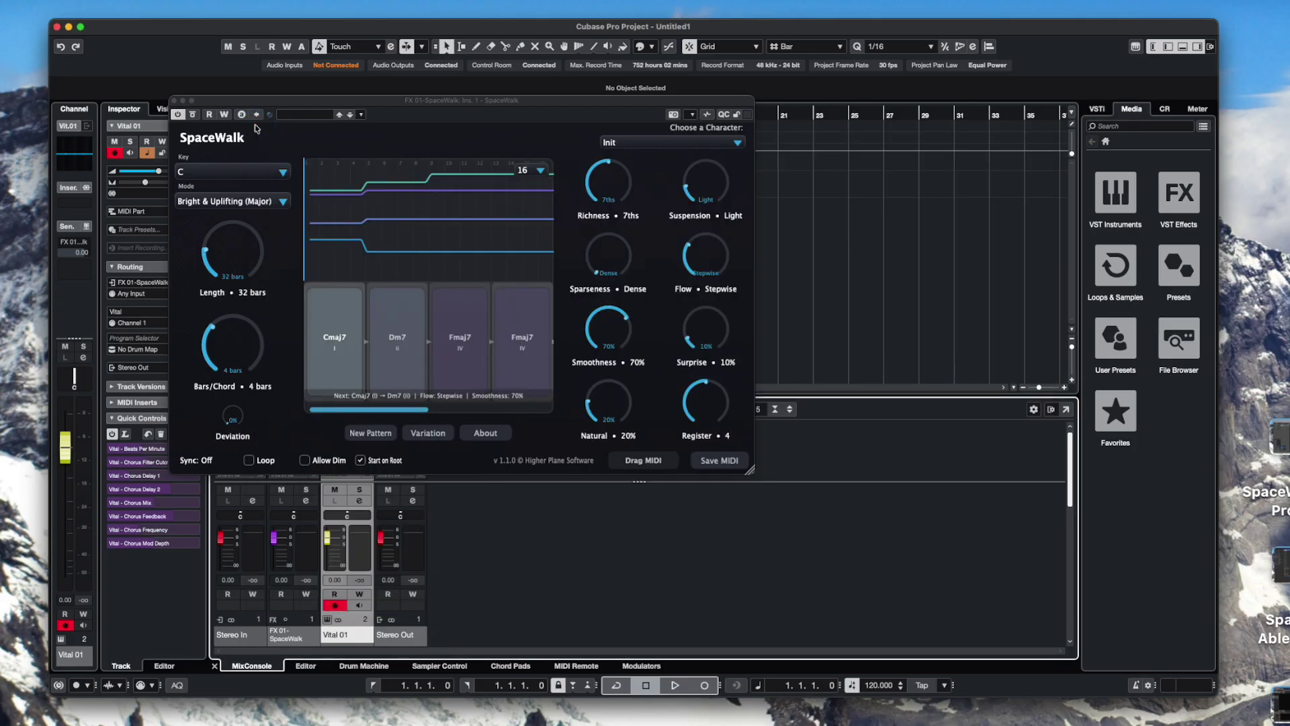
left_click(235, 176)
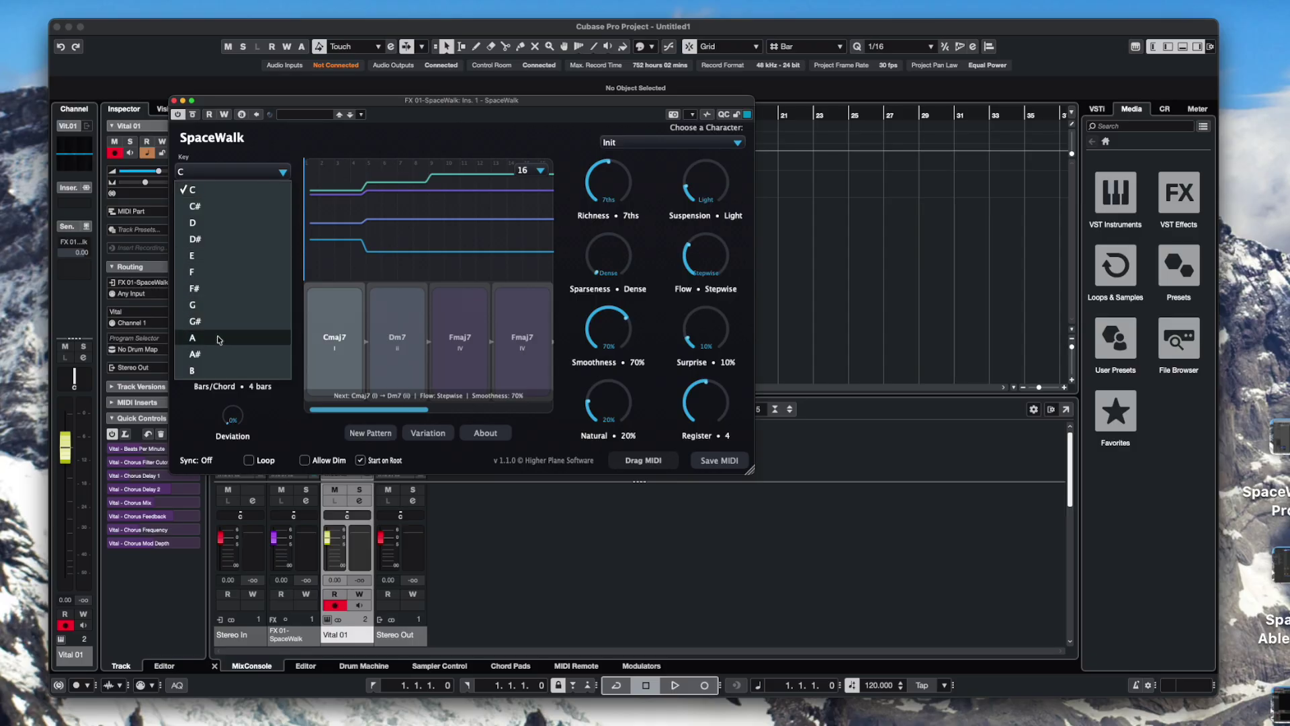
left_click(239, 204)
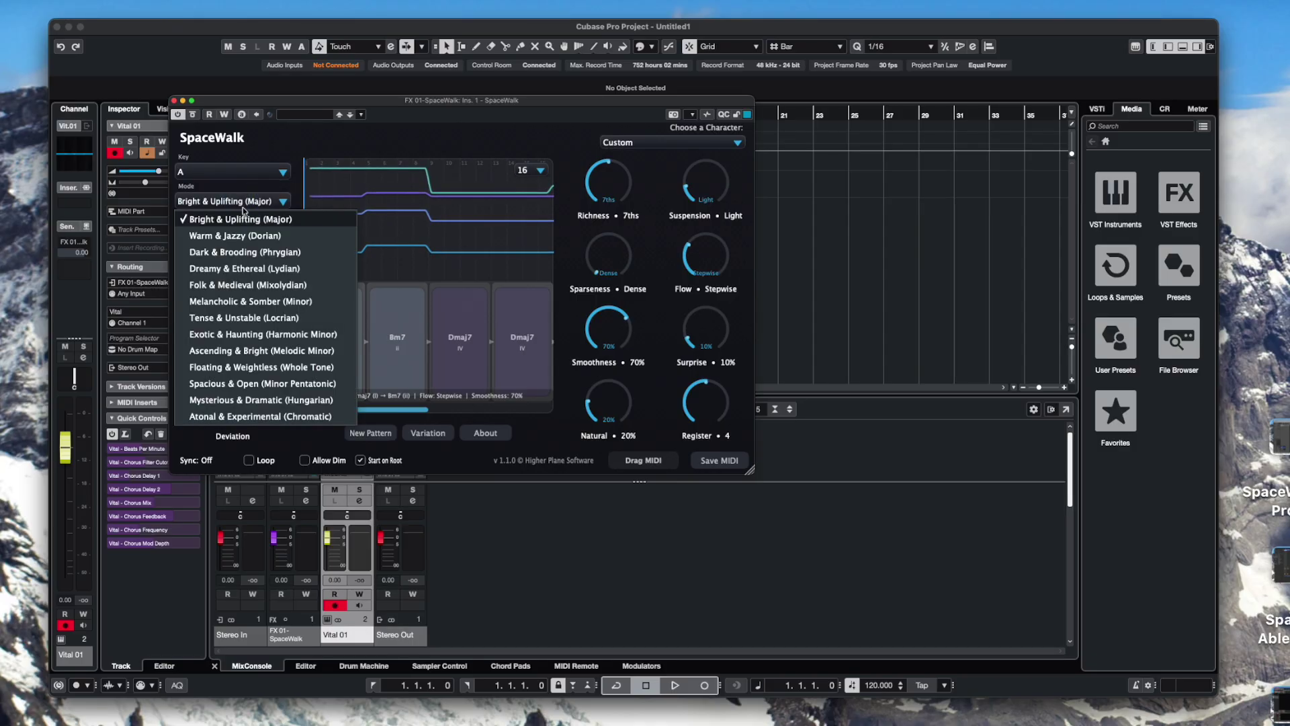
left_click(261, 301)
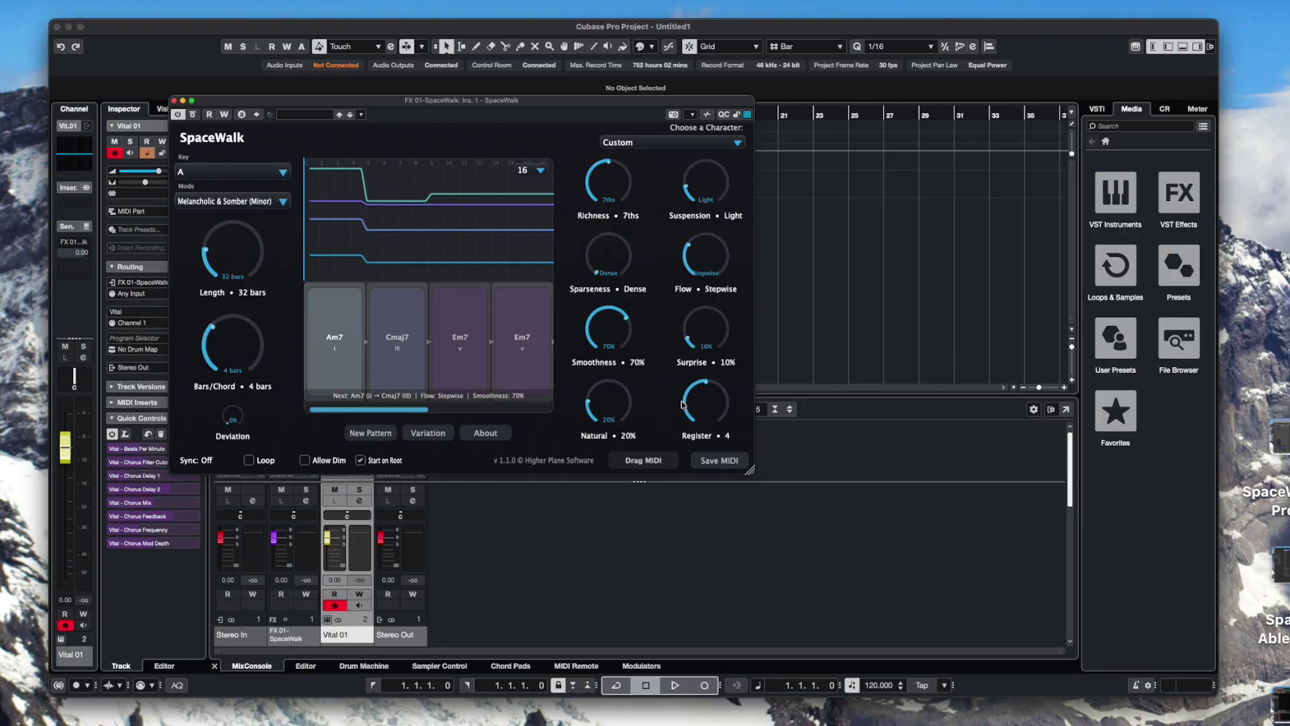
- Set register 5, Open sparseness, Moderate flow, 11% smoothness, 69% surprise and 36% natural
left_click_drag(710, 389, 710, 380)
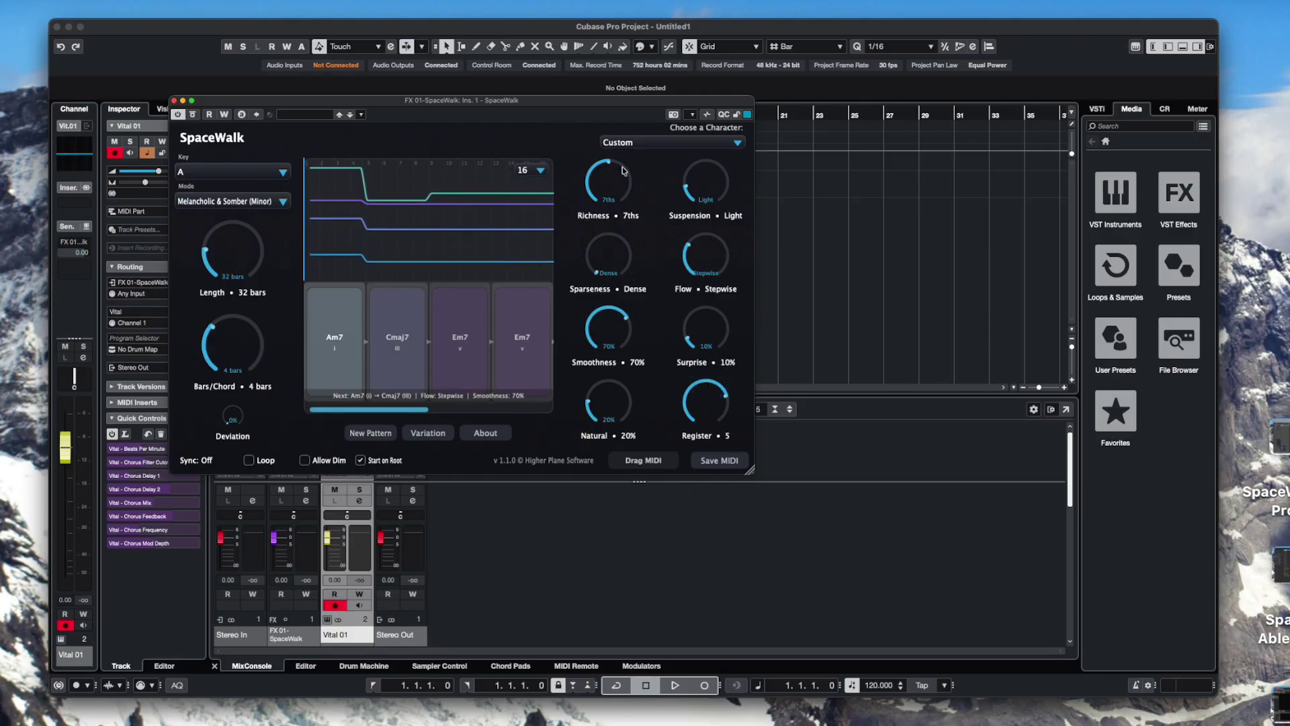
left_click_drag(607, 181, 608, 207)
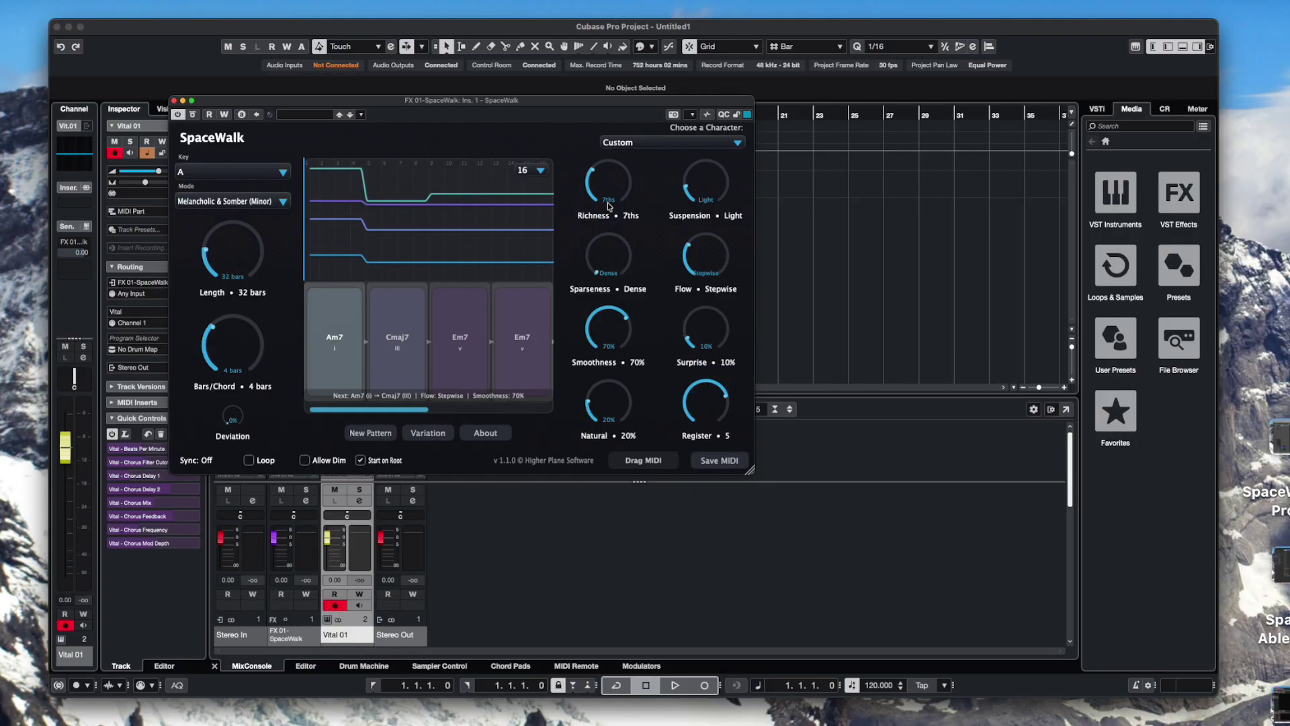
left_click_drag(707, 194, 706, 181)
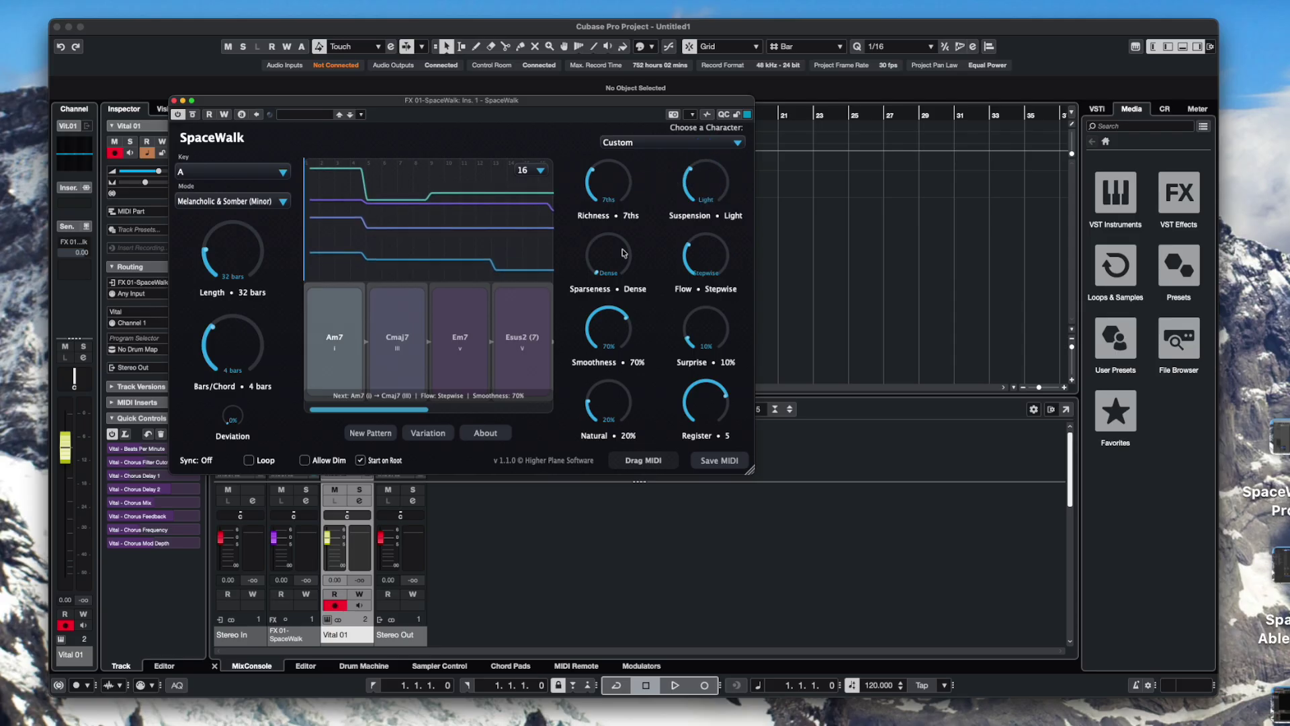
left_click_drag(602, 268, 613, 209)
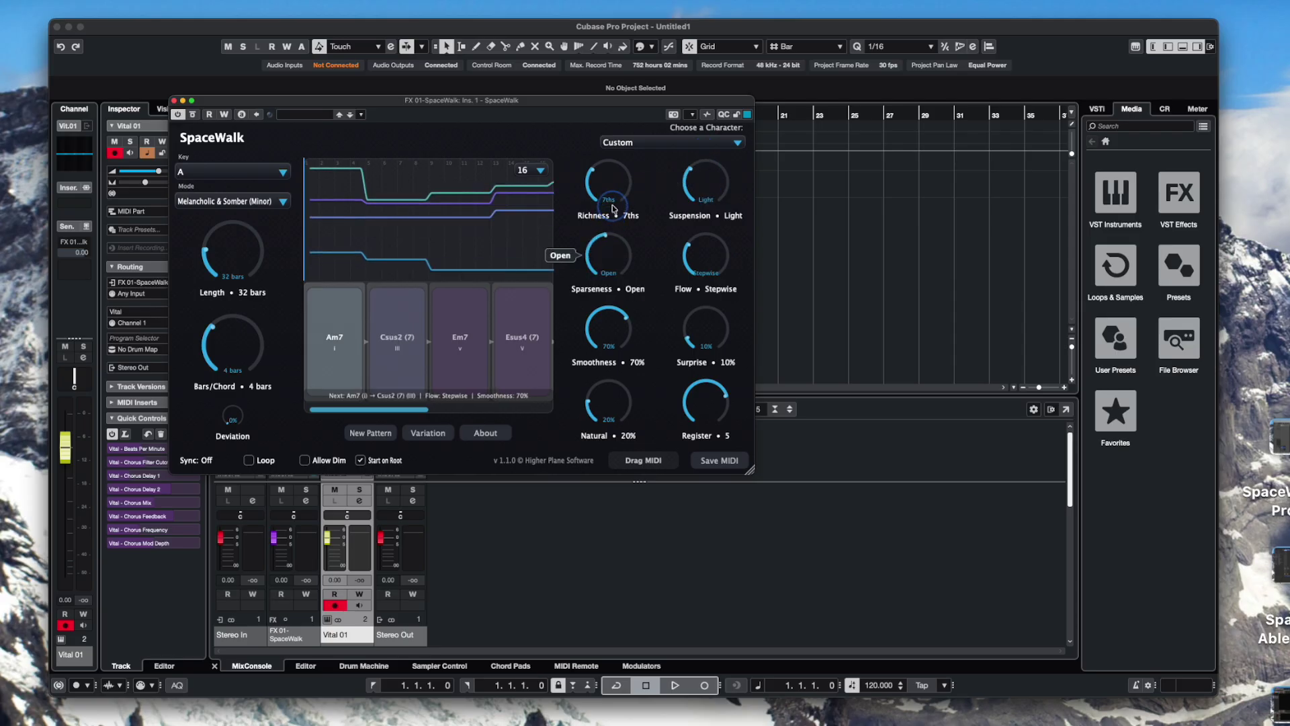
left_click_drag(714, 264, 714, 247)
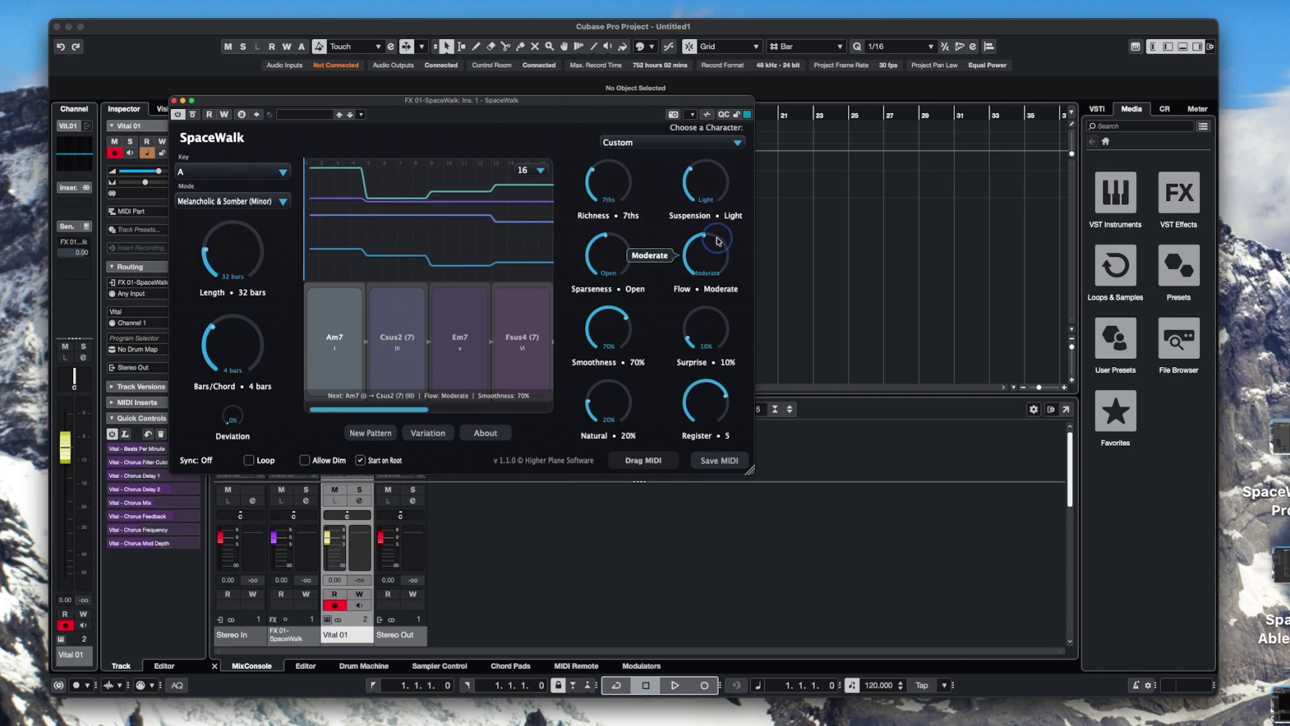
left_click_drag(608, 333, 603, 400)
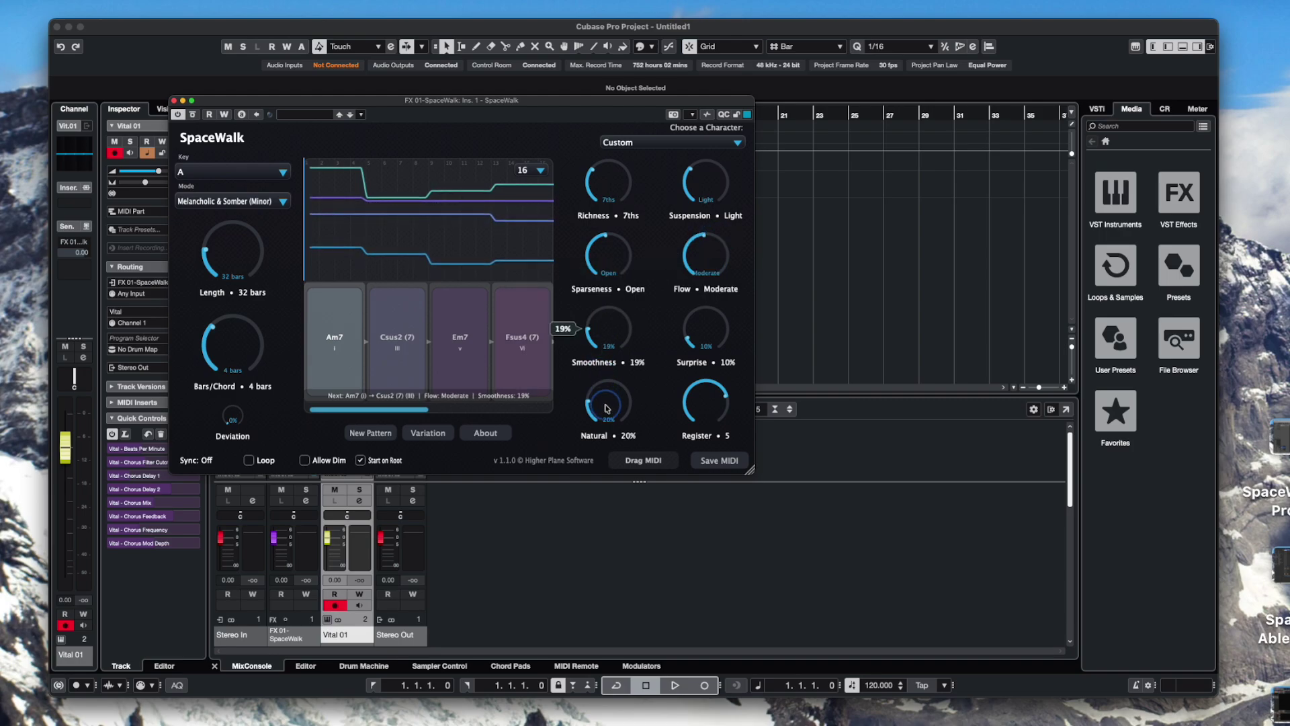
left_click_drag(602, 343, 602, 355)
left_click_drag(705, 332, 704, 306)
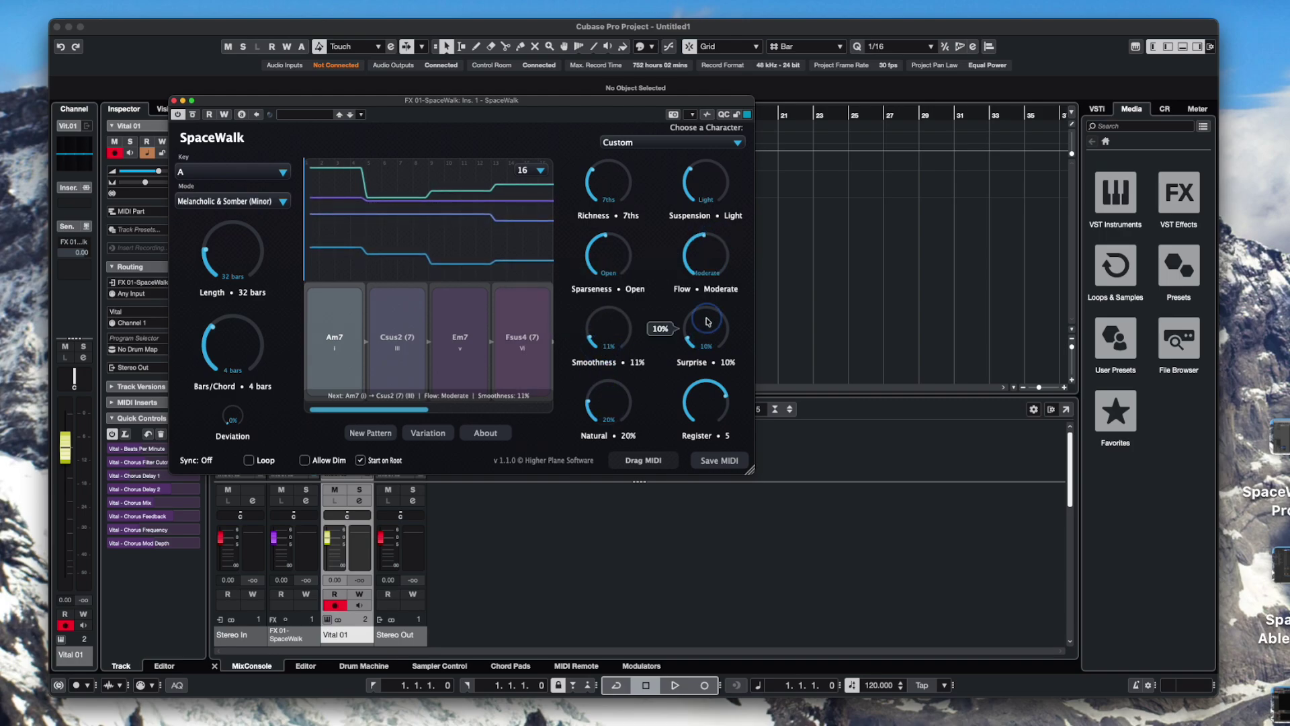
mouse_move(615, 390)
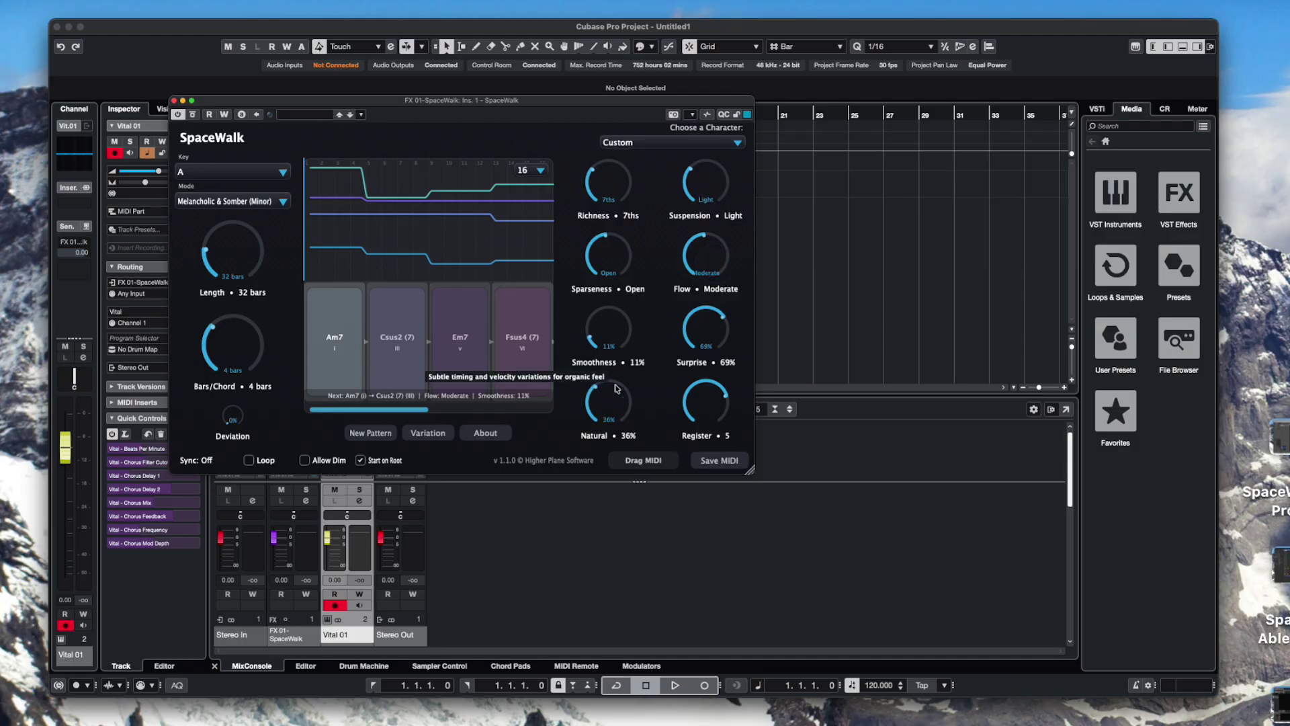
- Switch SpaceWalk to 32 to show all eight chords, enlarge its window, and start playback
left_click(543, 170)
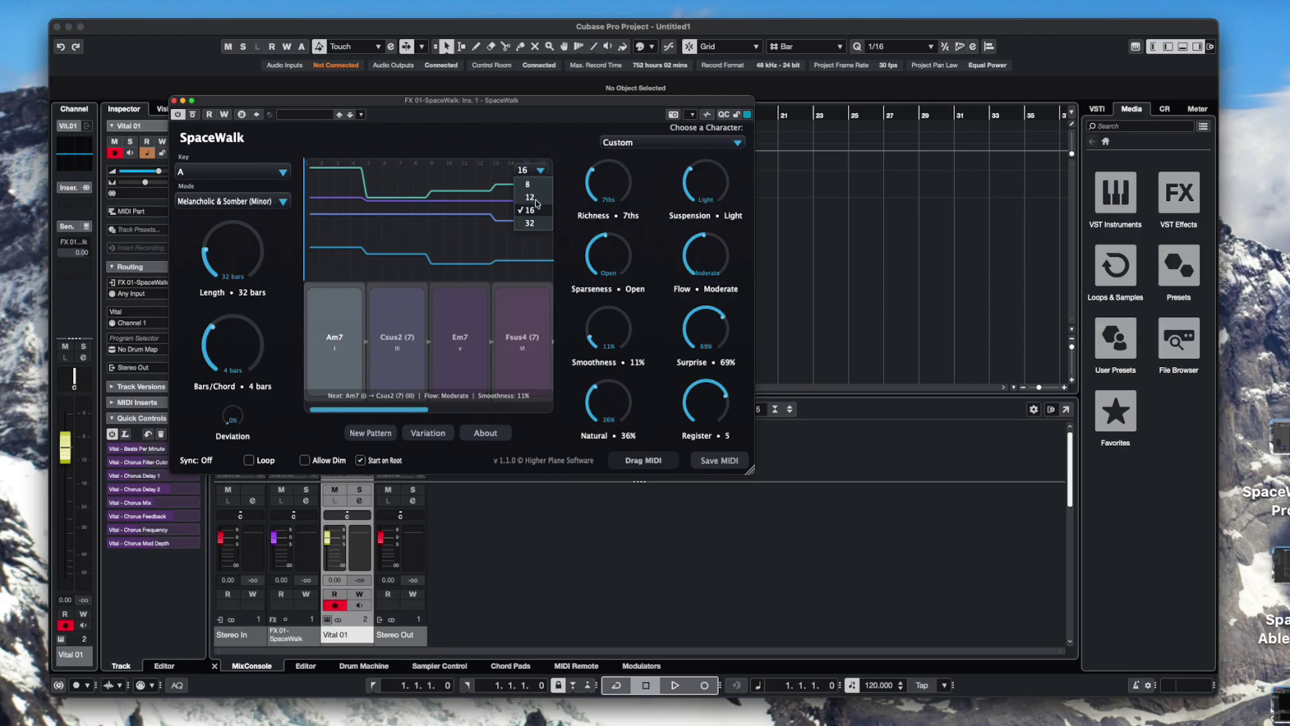
left_click(534, 224)
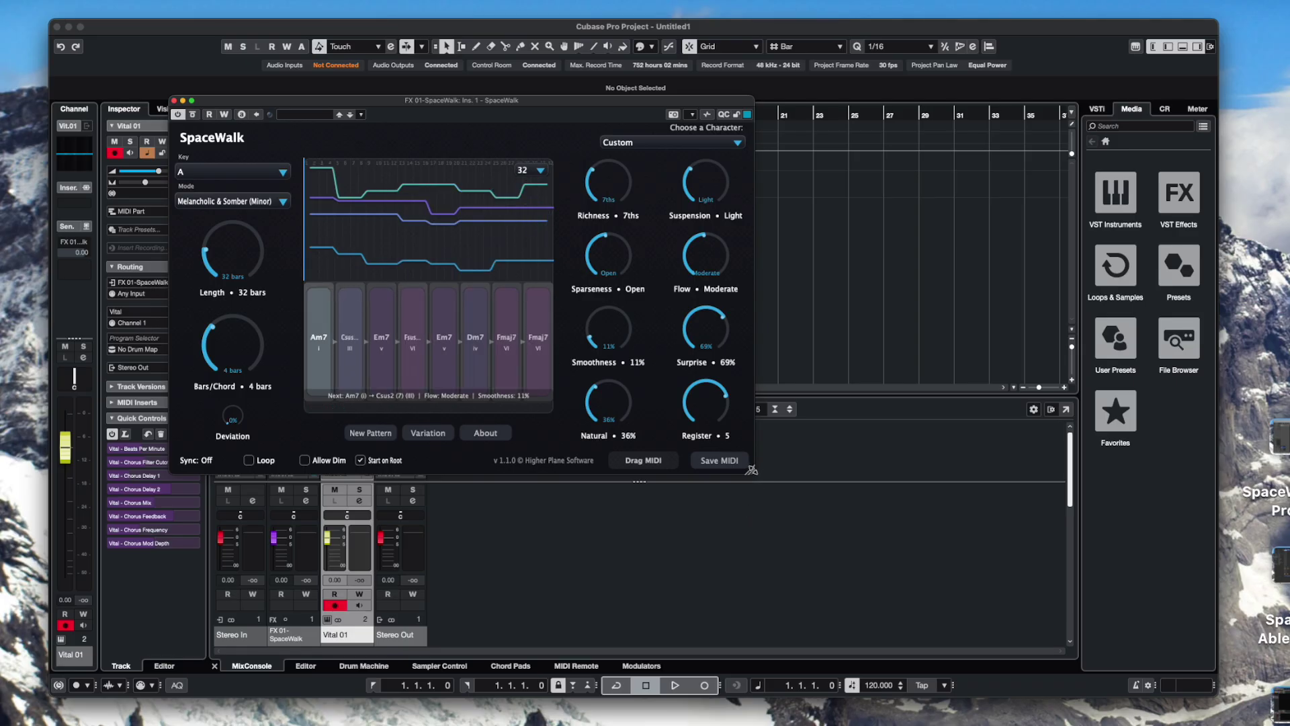
left_click_drag(751, 470, 957, 538)
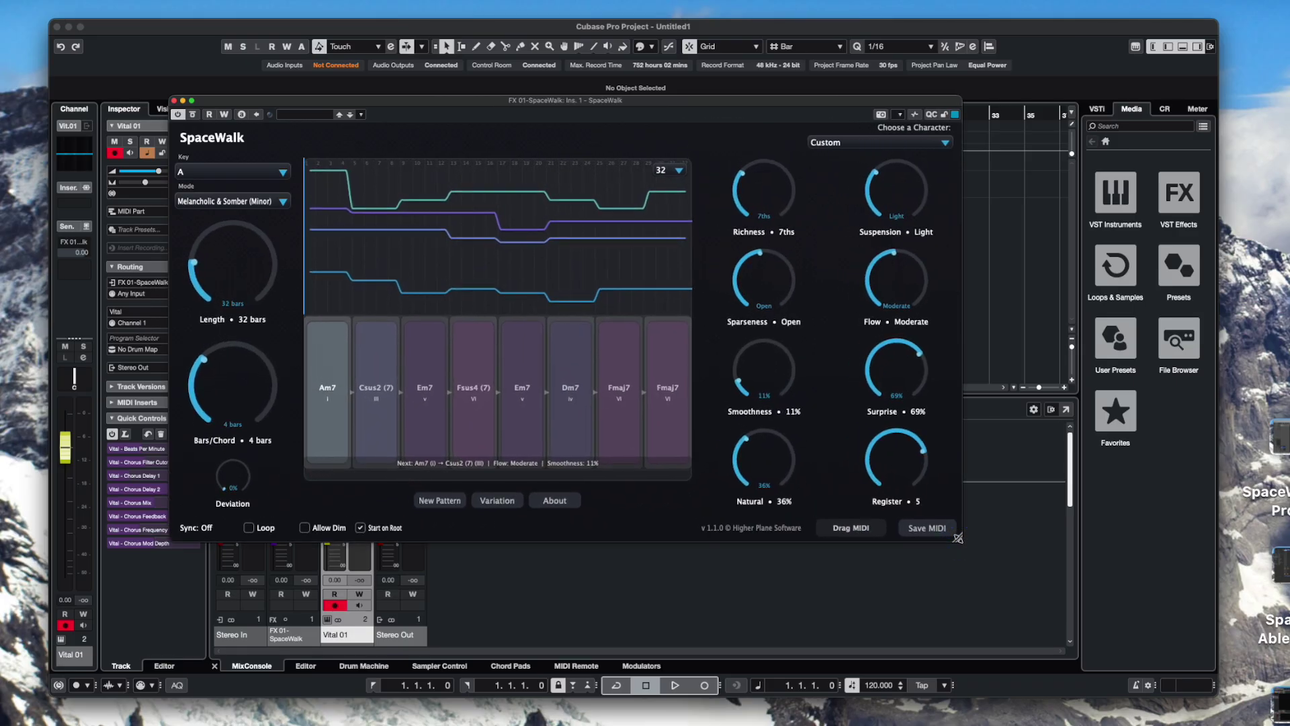
left_click(676, 687)
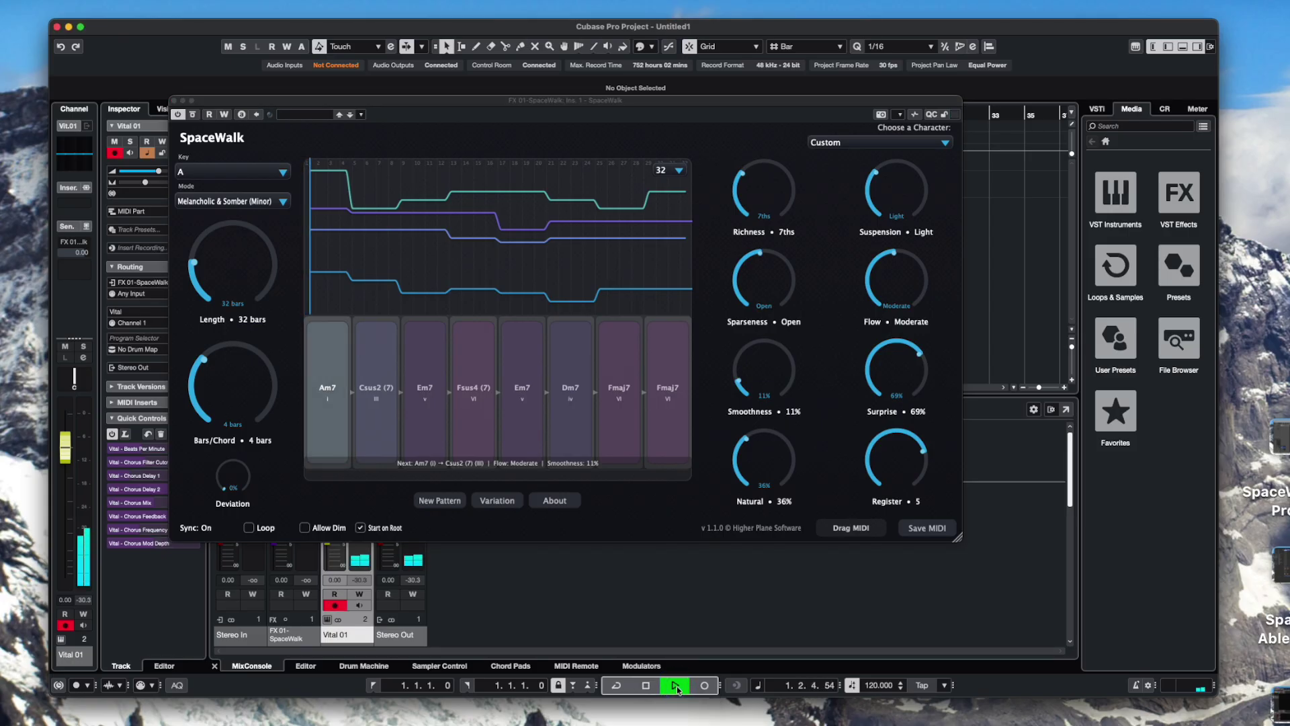